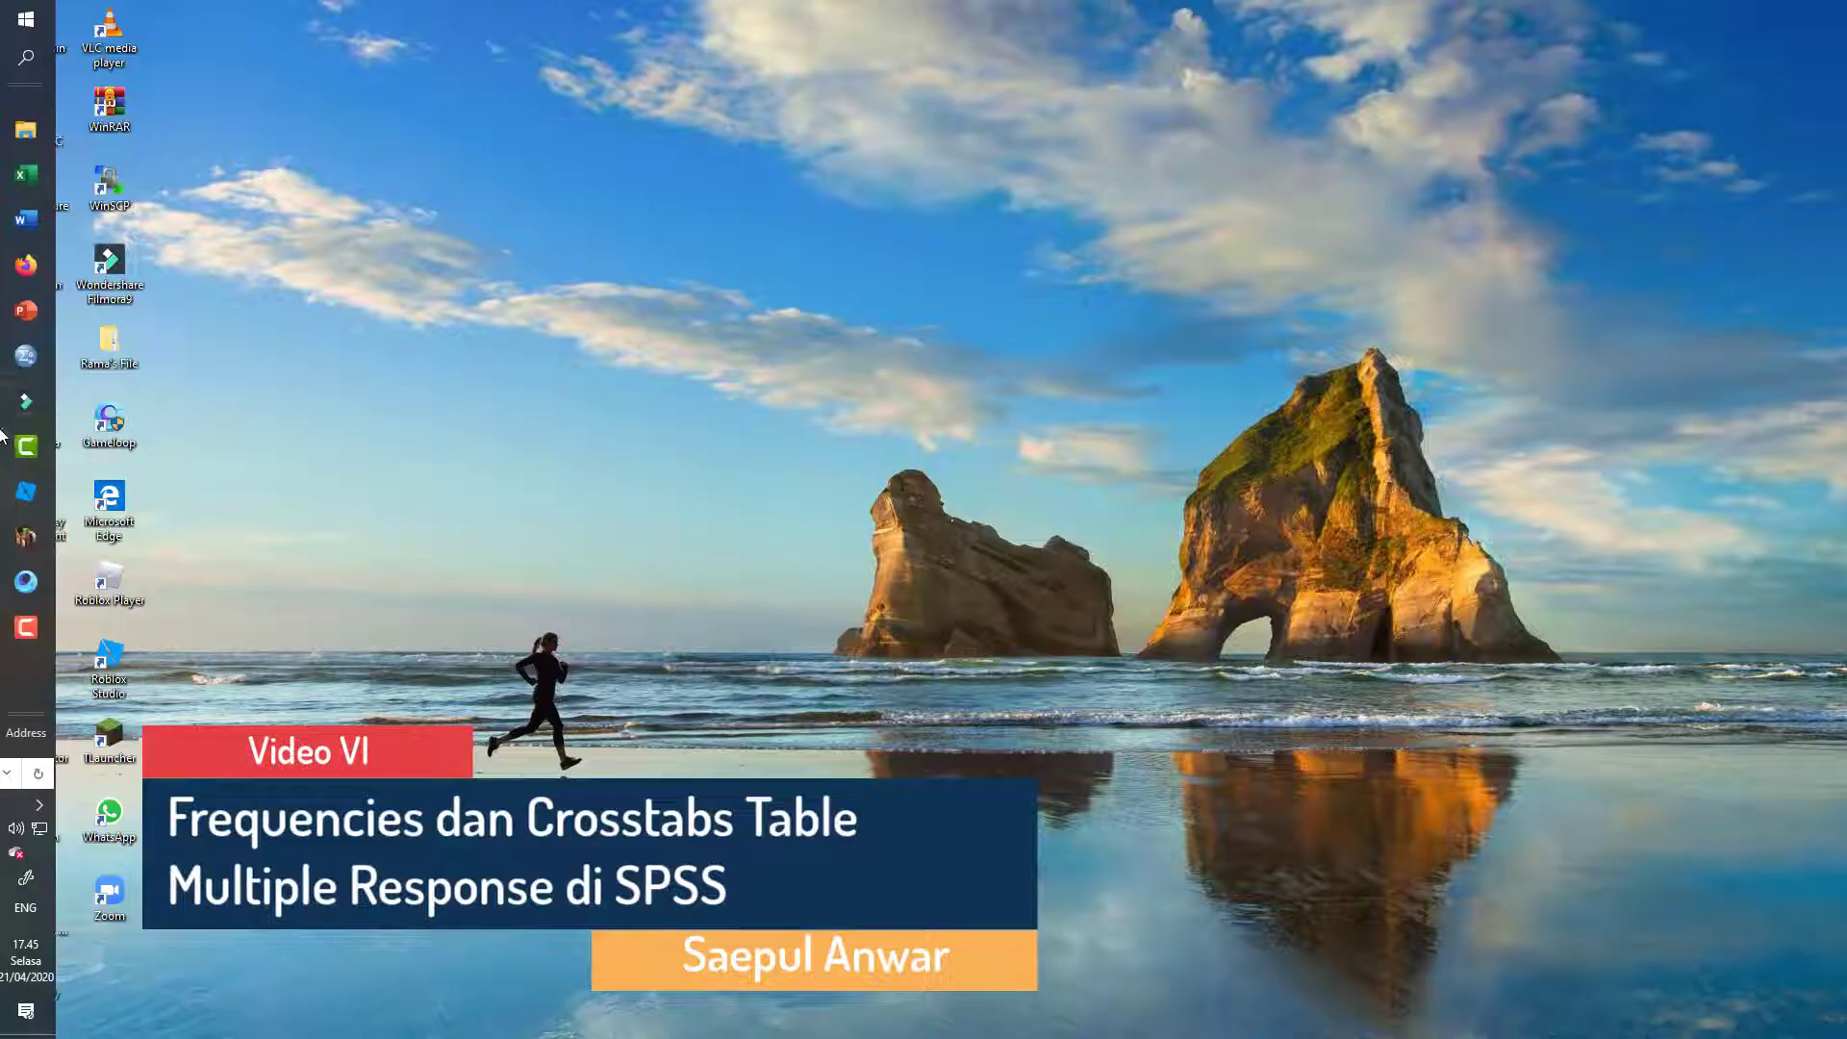
Step: Switch to the Multiple Respone.sav dataset in IBM SPSS Statistics Data Editor
click(26, 366)
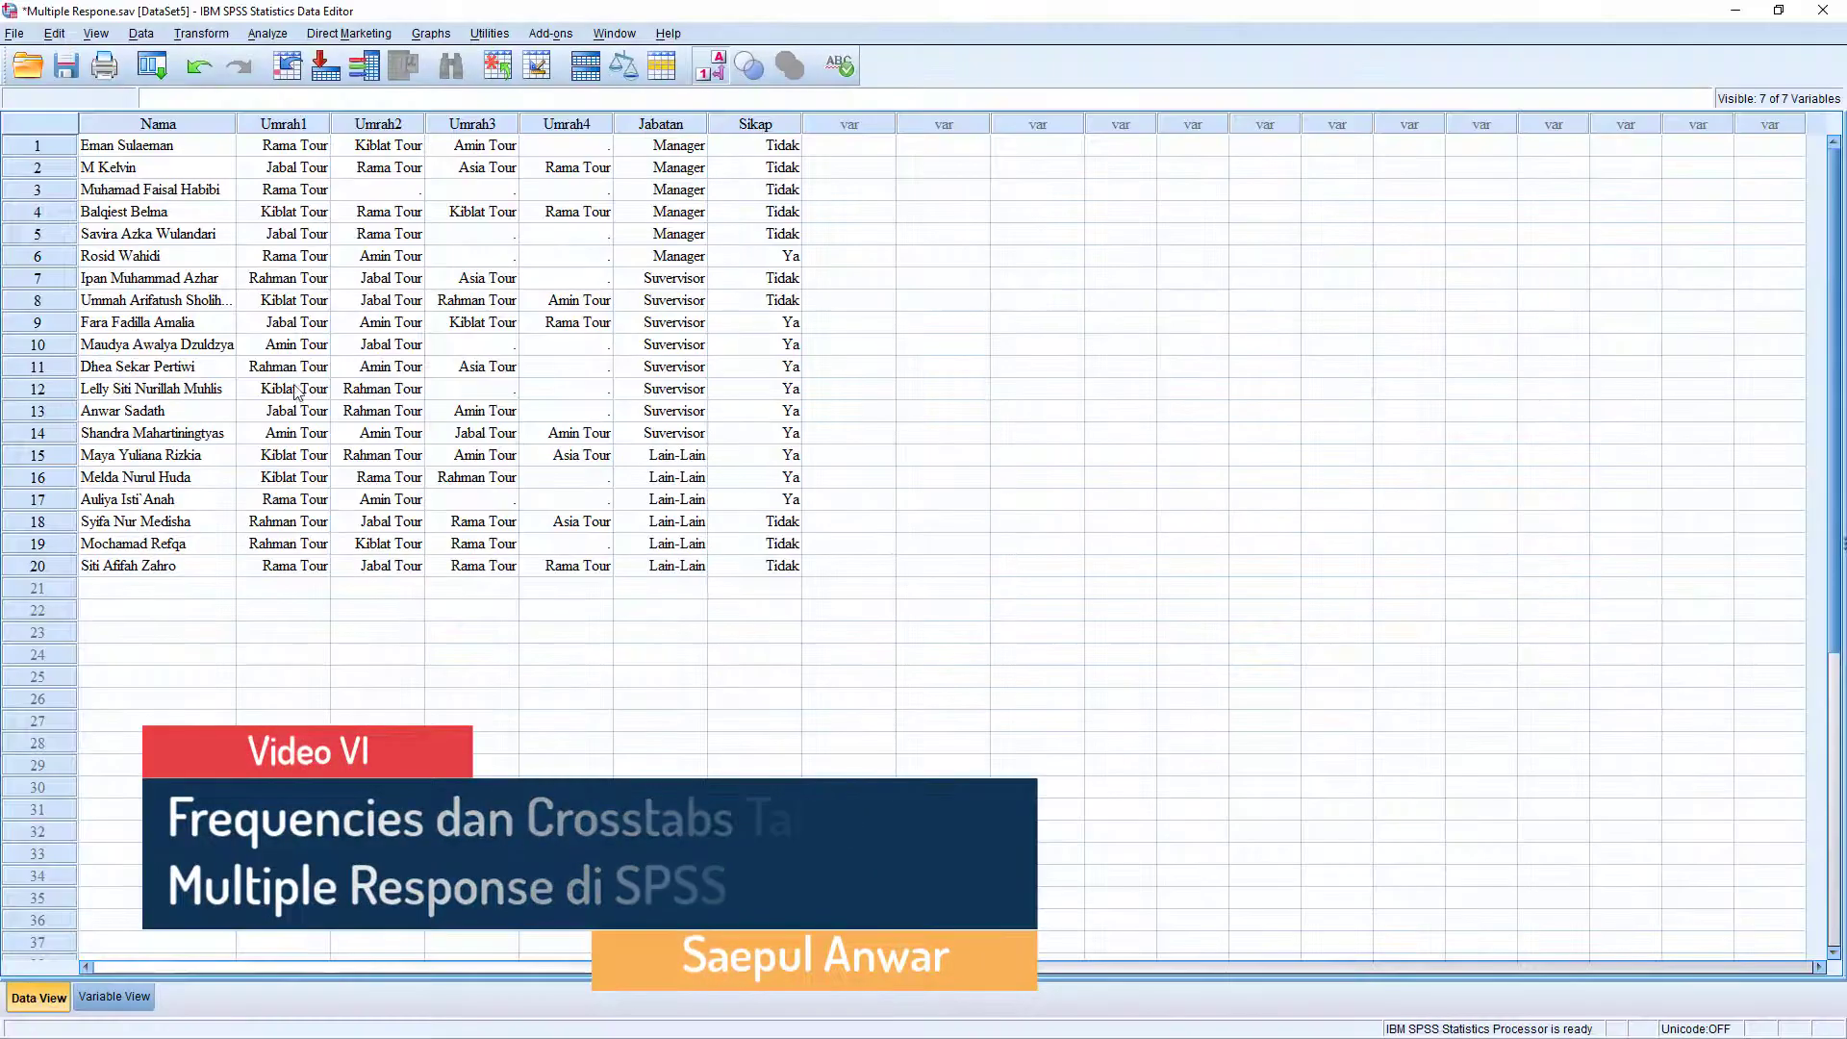
click(390, 397)
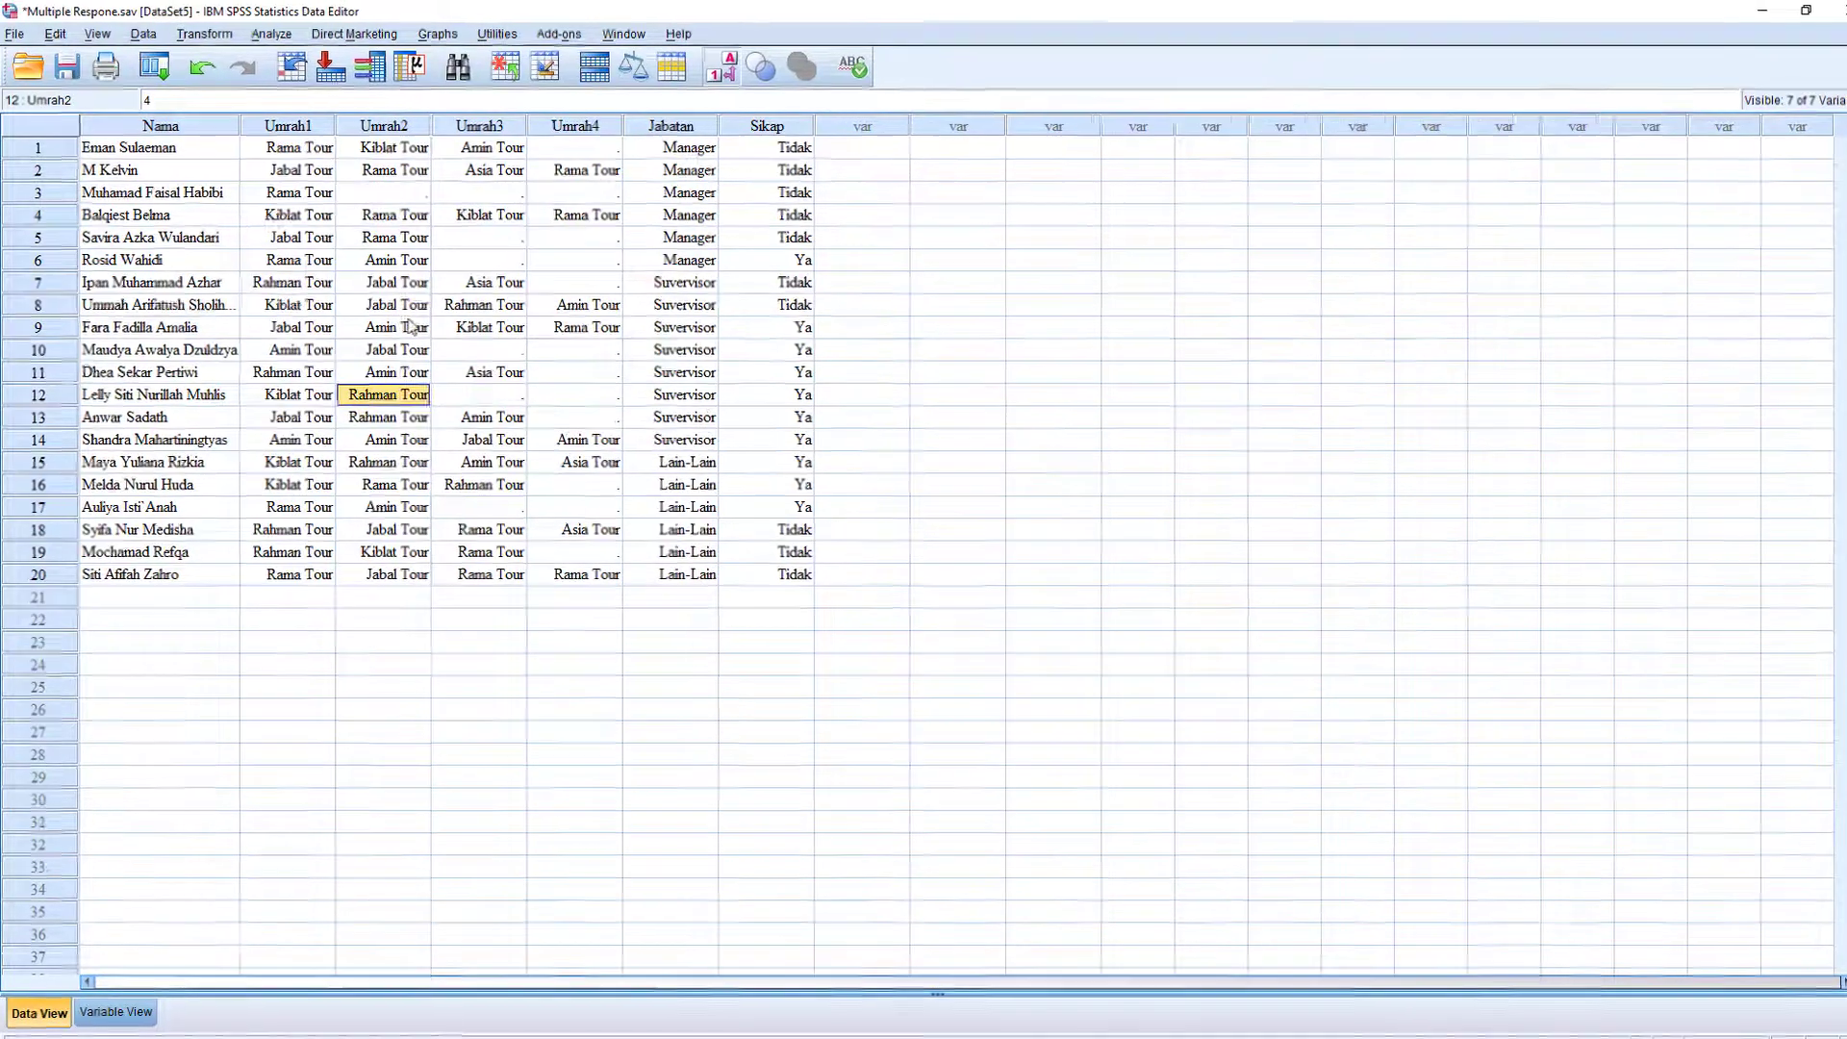
click(377, 322)
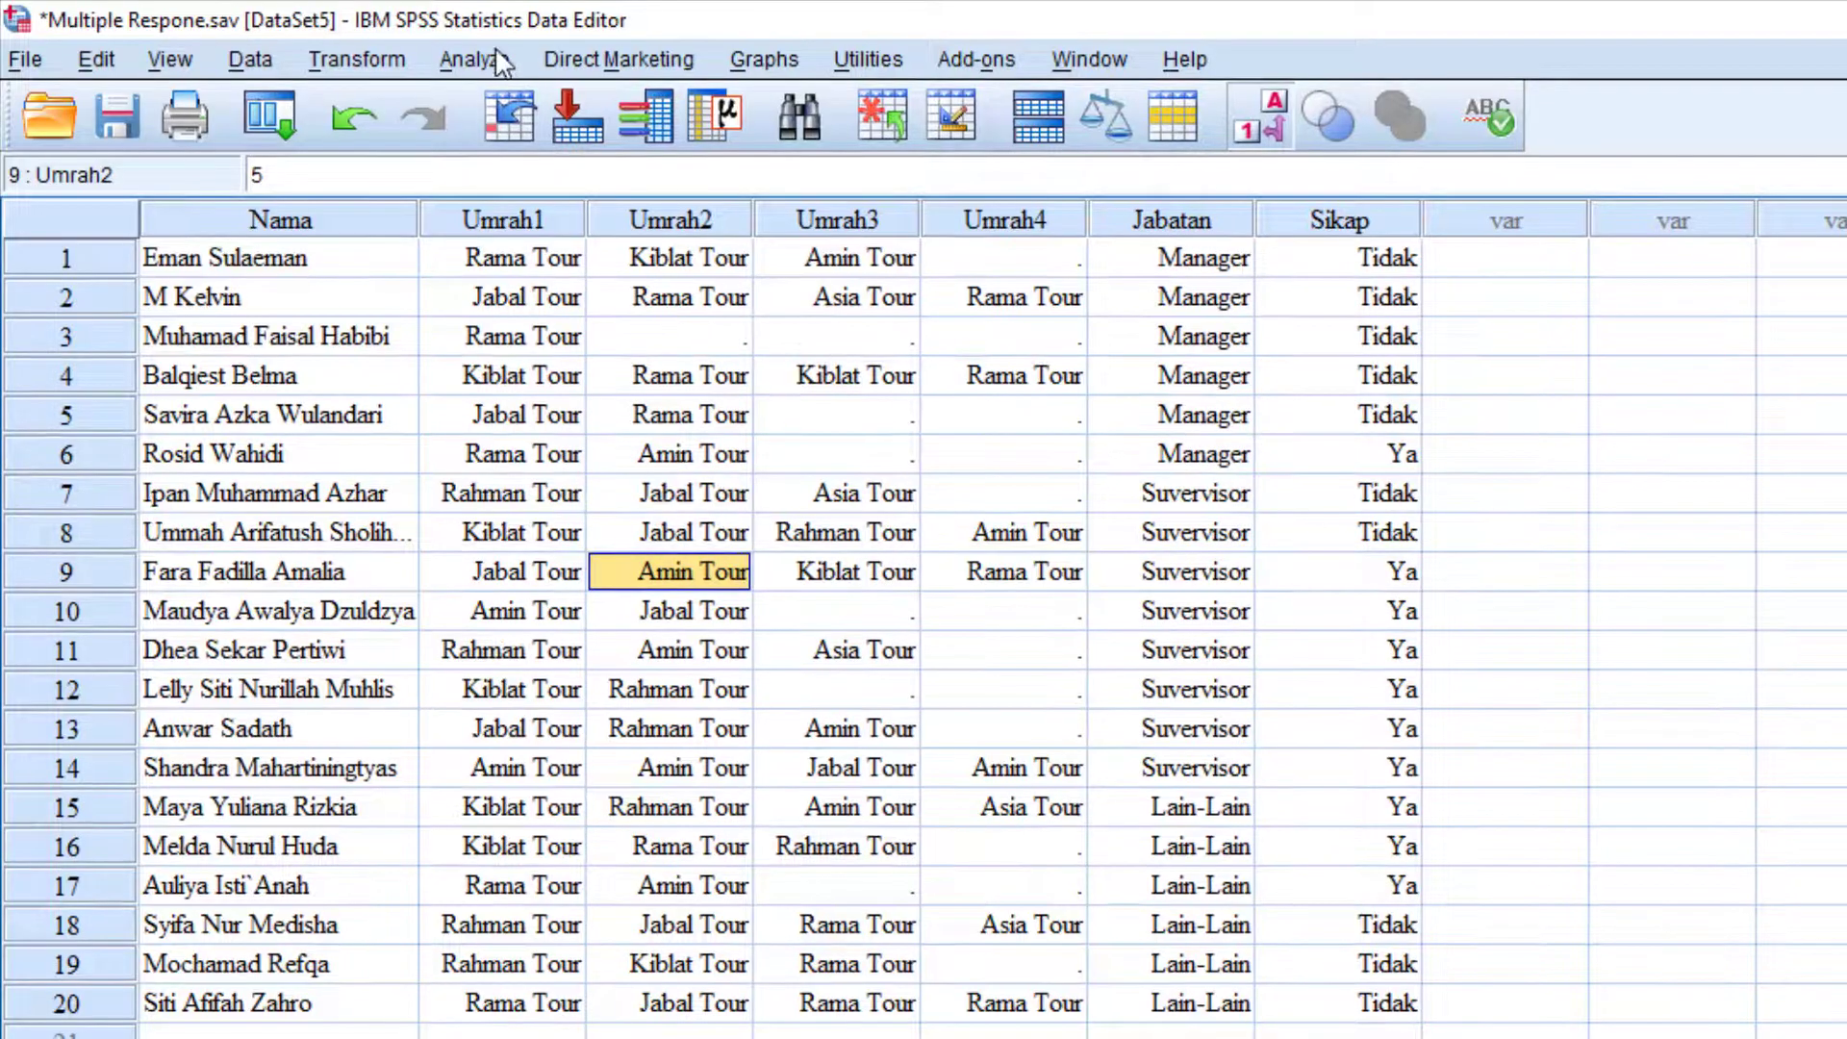
click(472, 59)
mouse_move(508, 188)
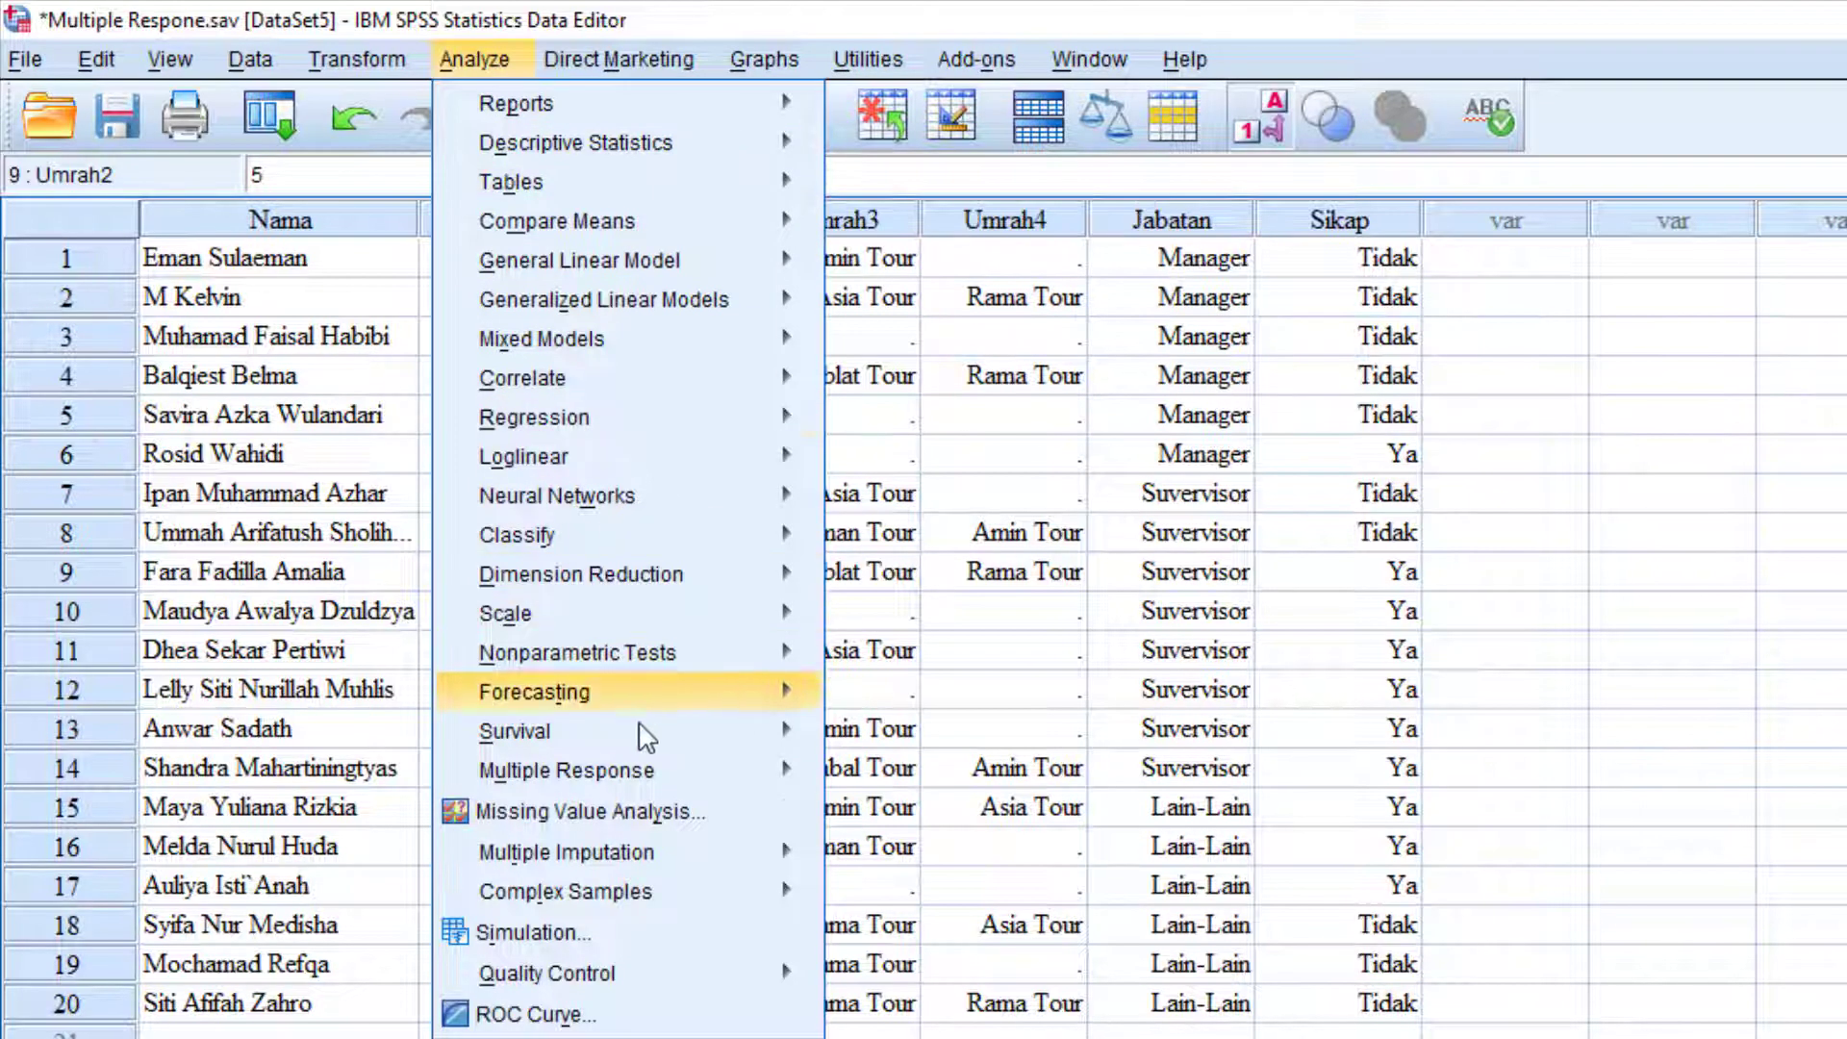
click(979, 747)
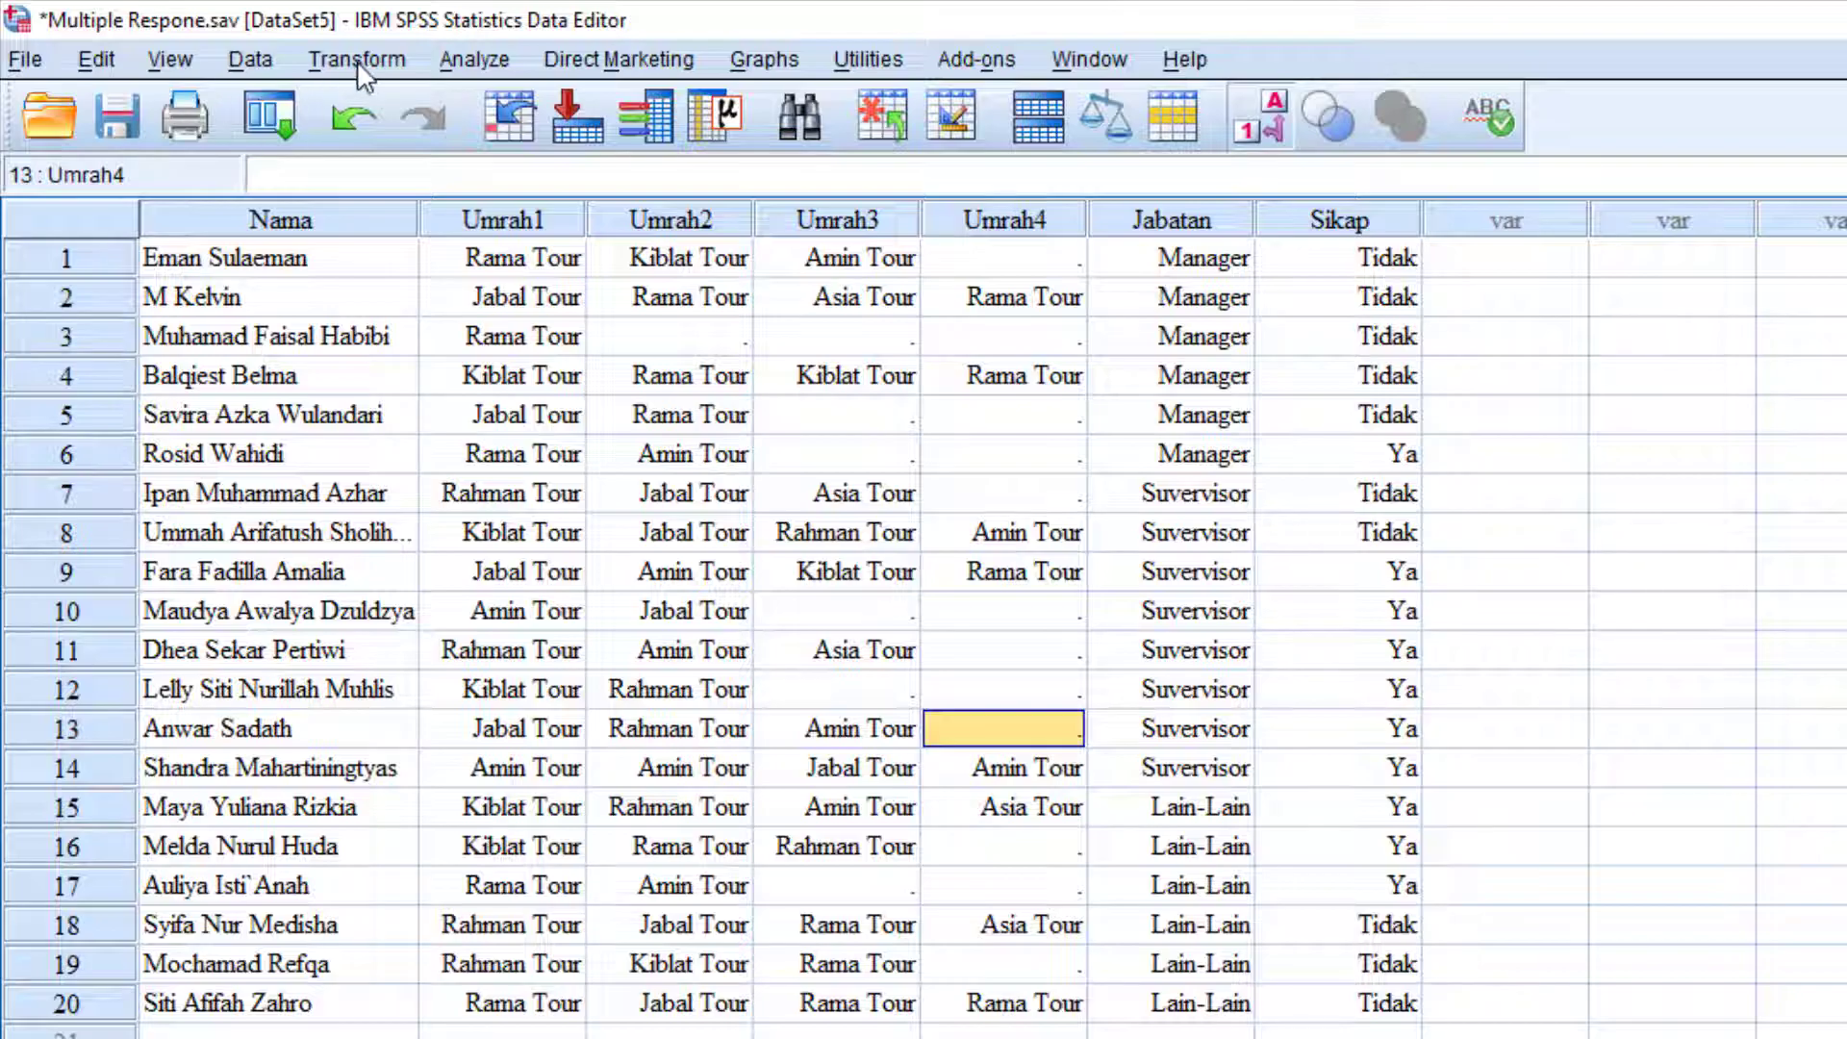
Step: Review the variables, category range, name and label defined for the $Umrah multiple response set
click(473, 59)
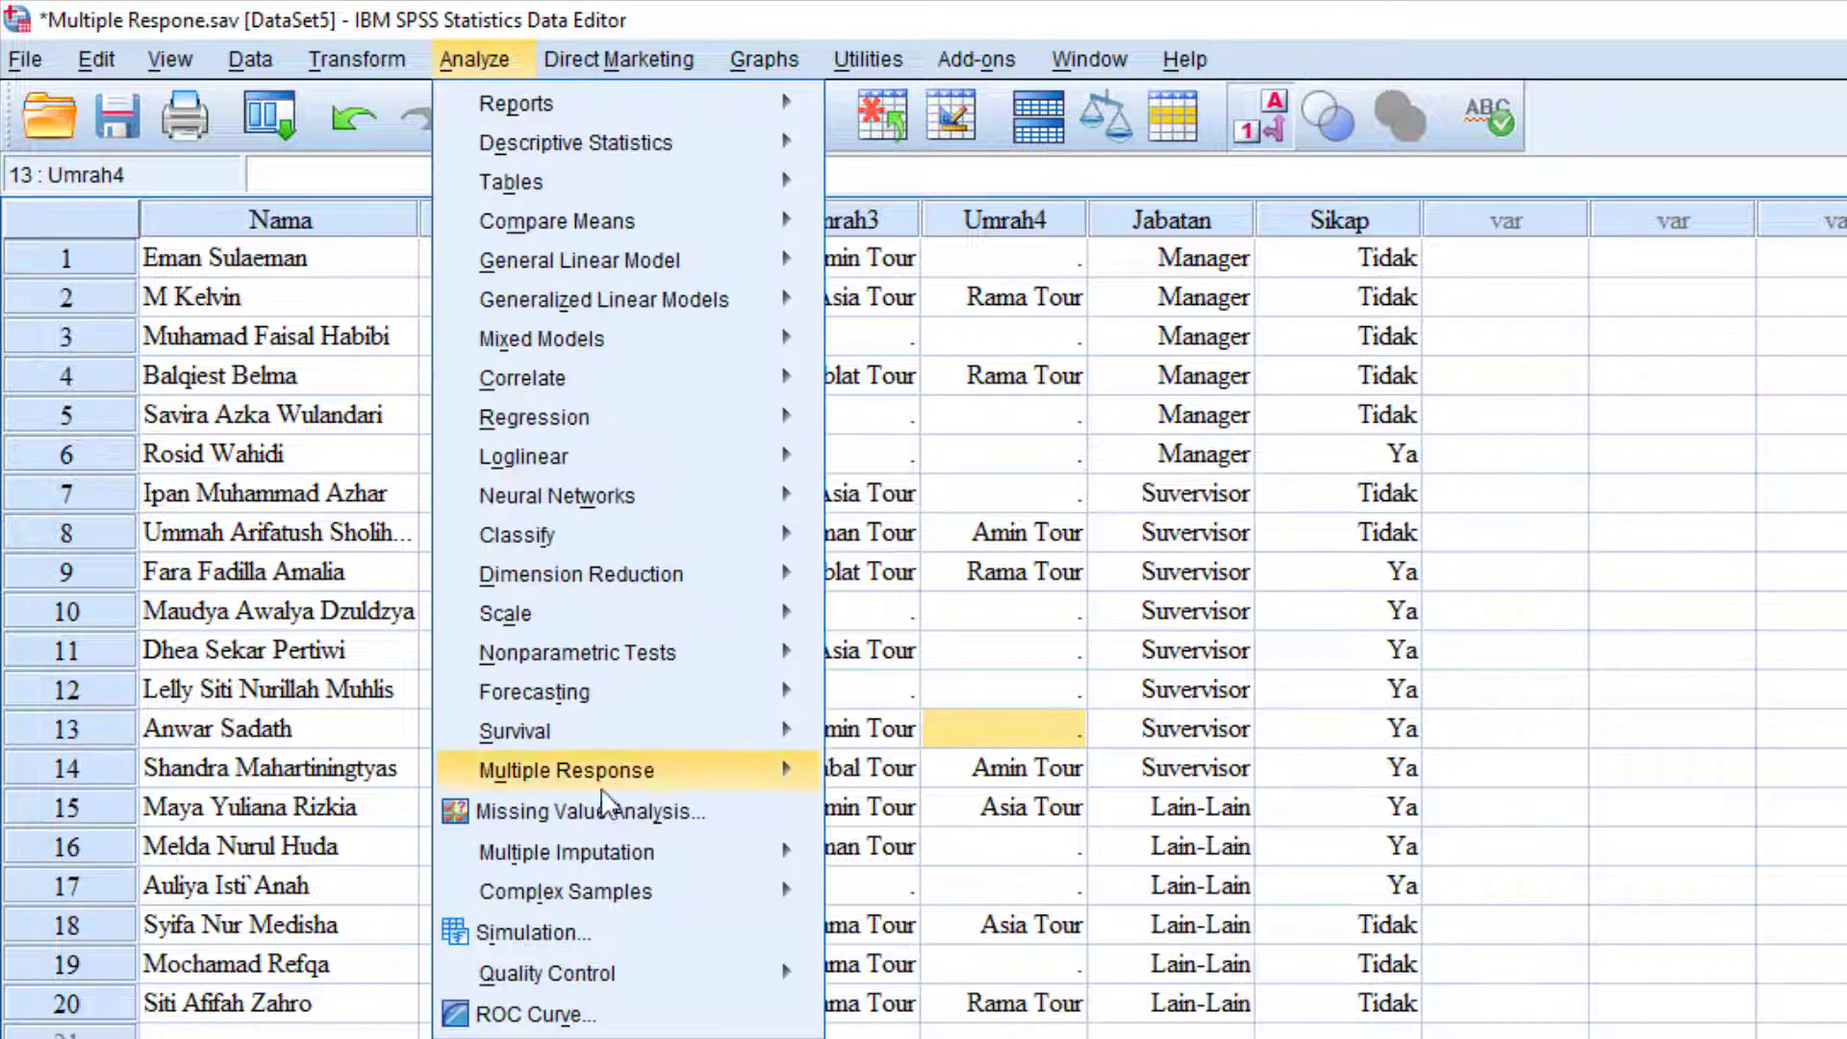
mouse_move(609, 781)
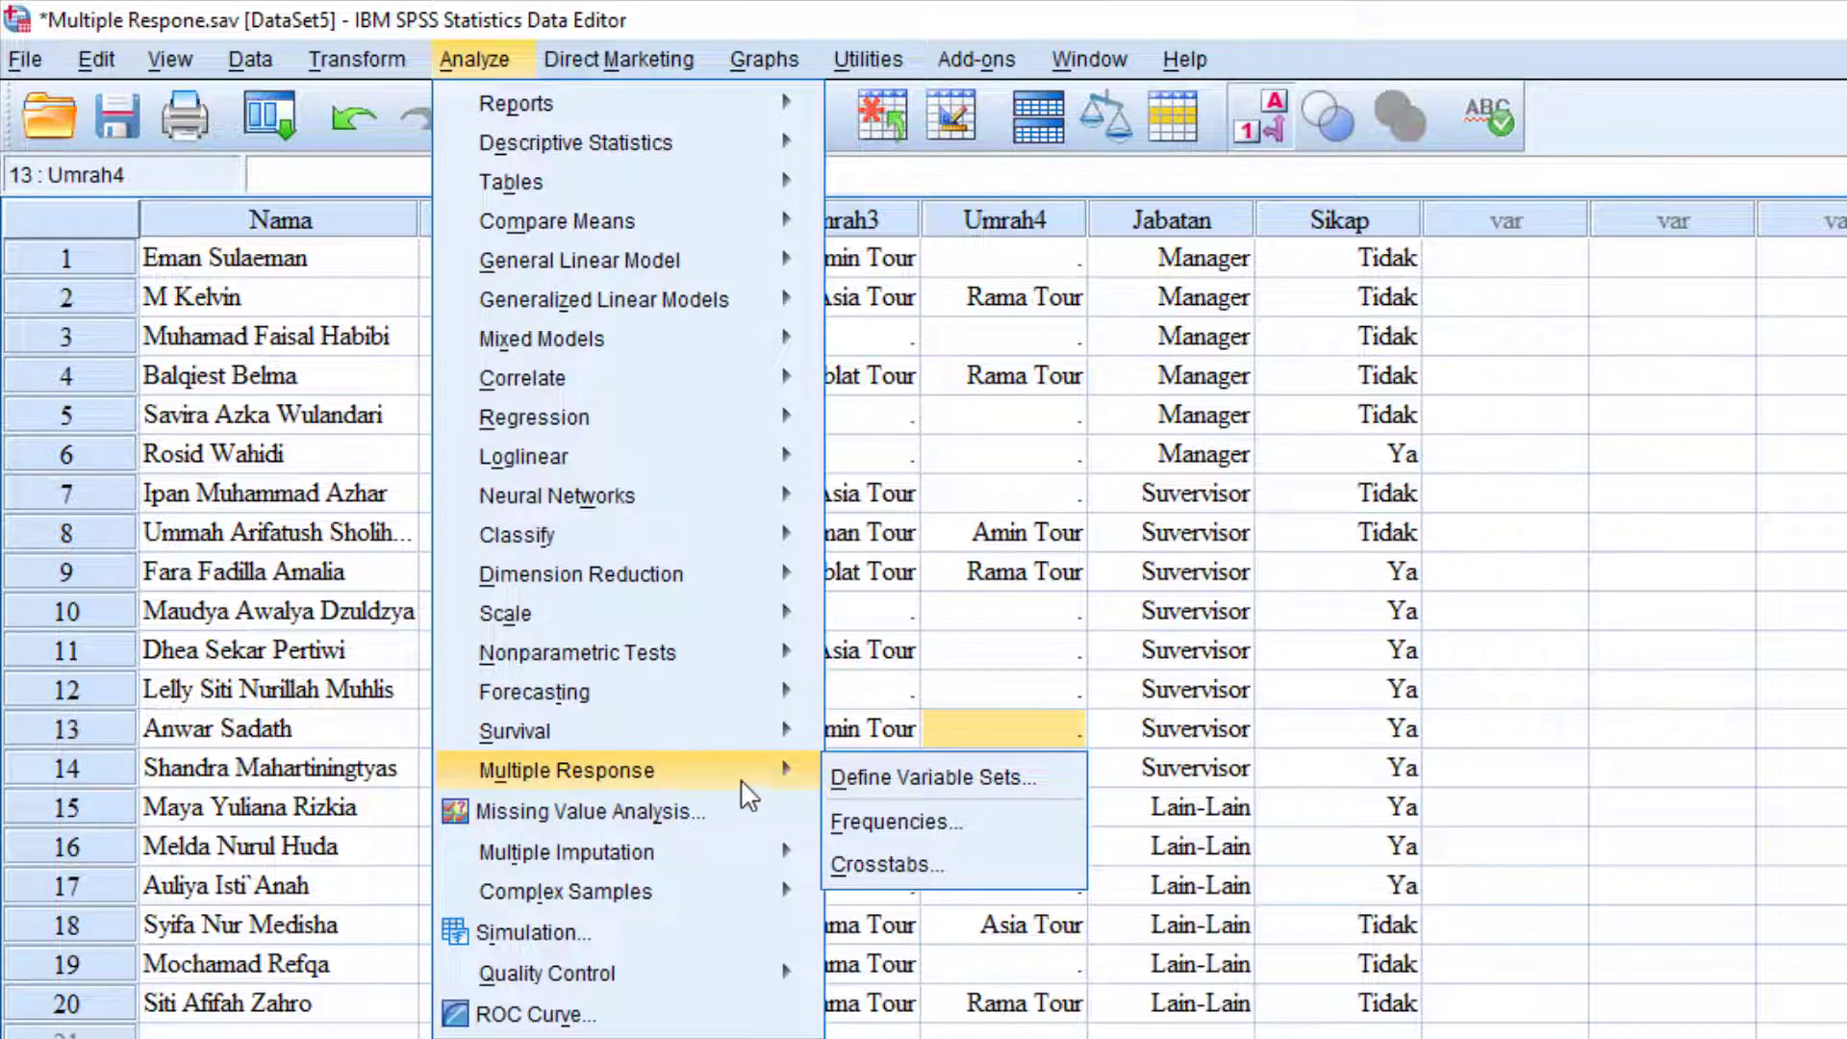
click(847, 777)
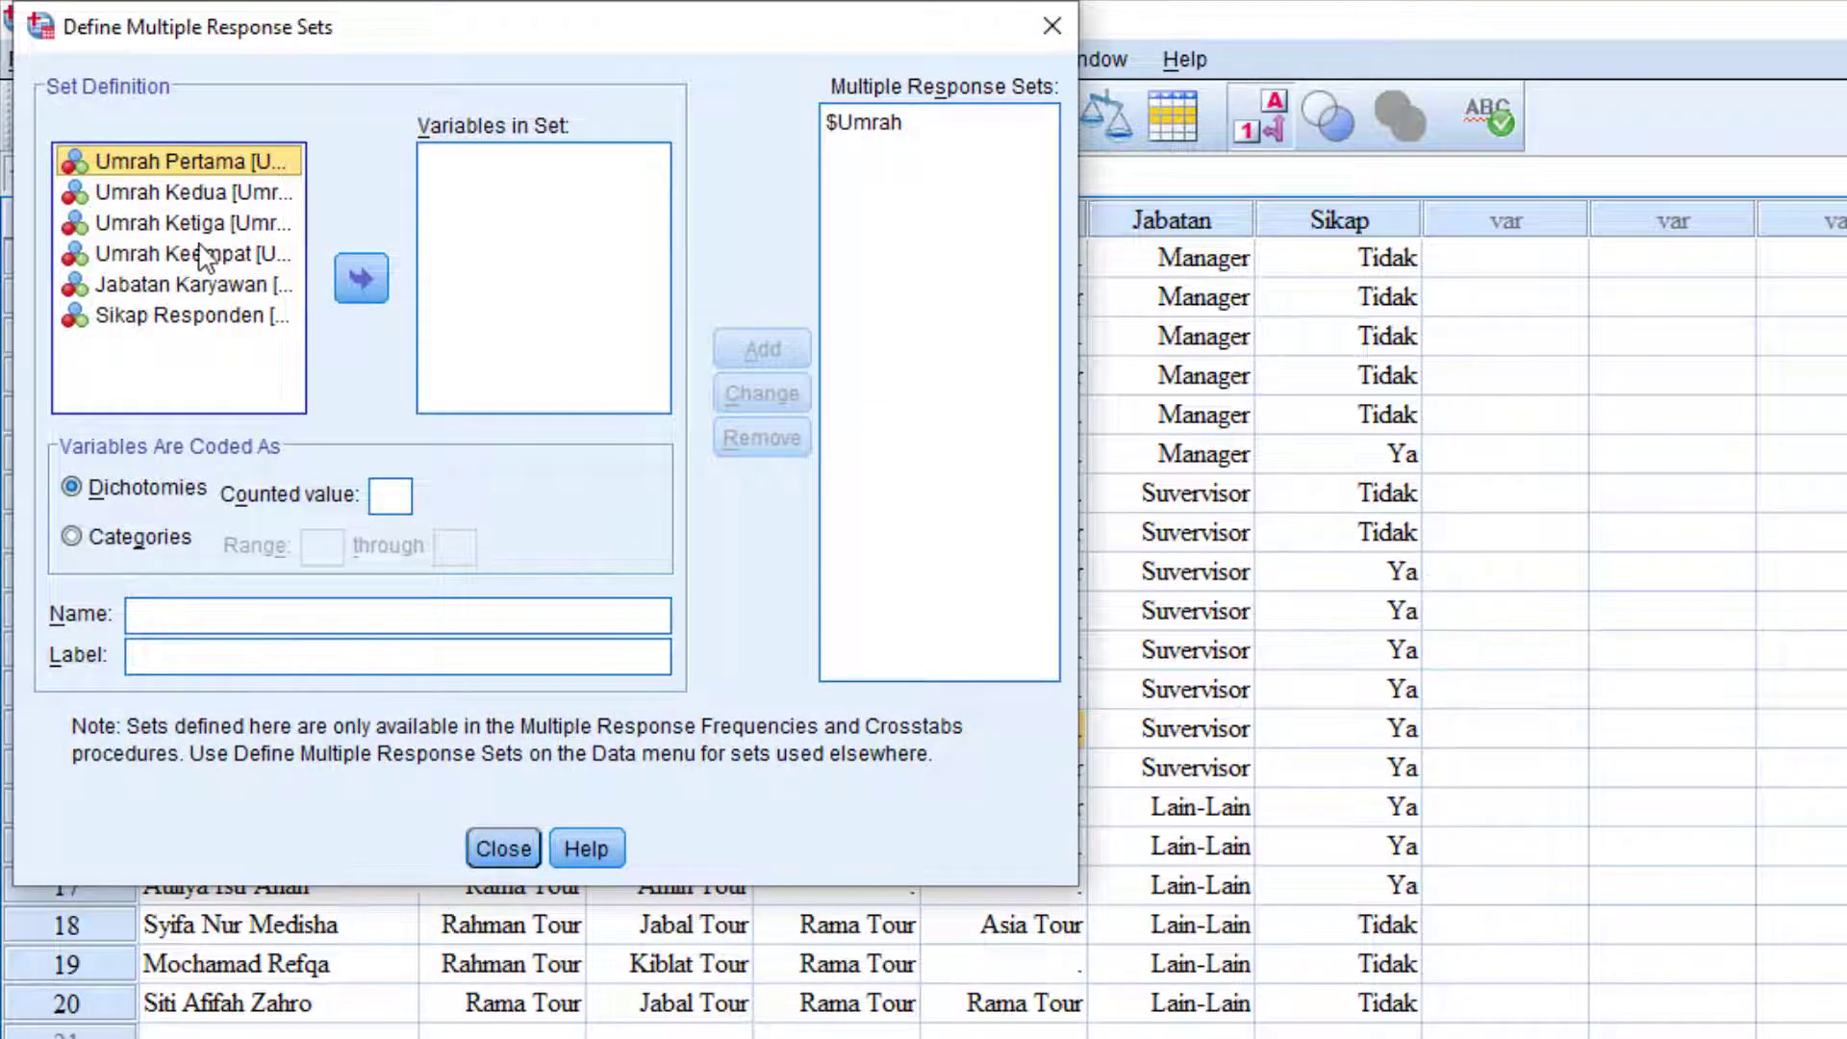
click(873, 135)
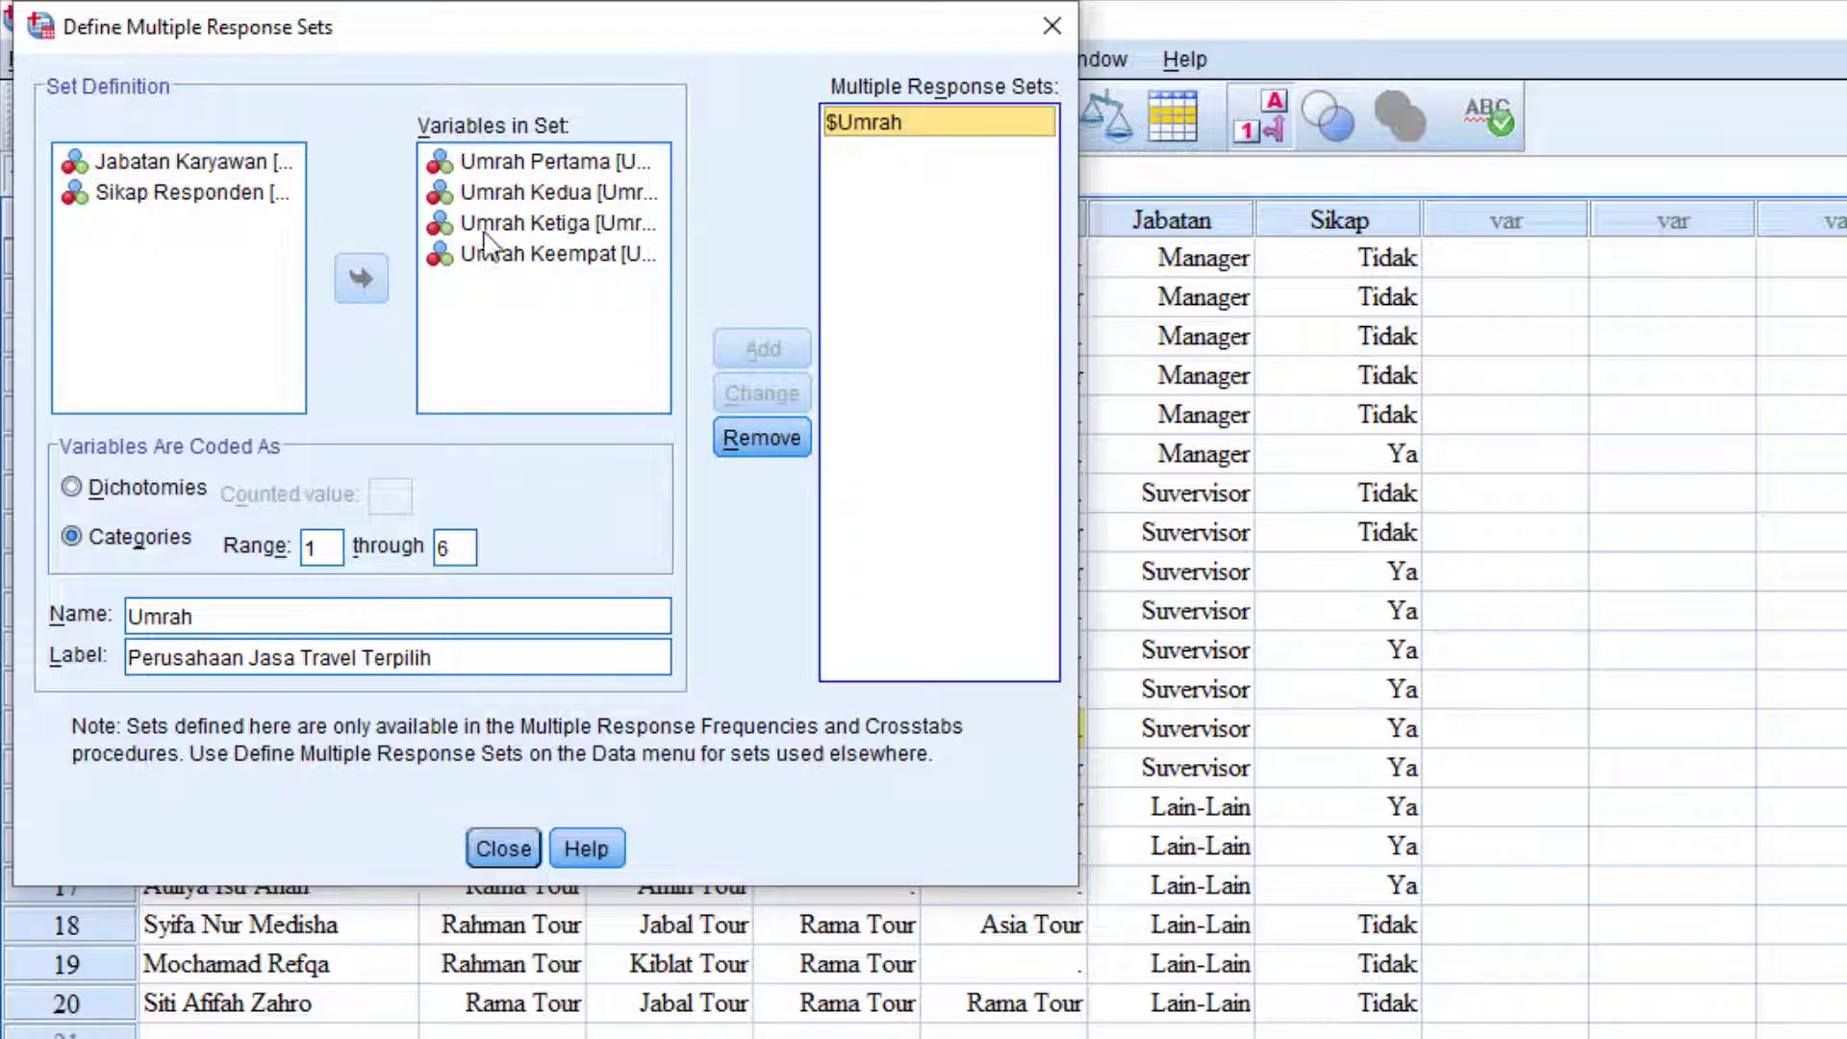
click(502, 850)
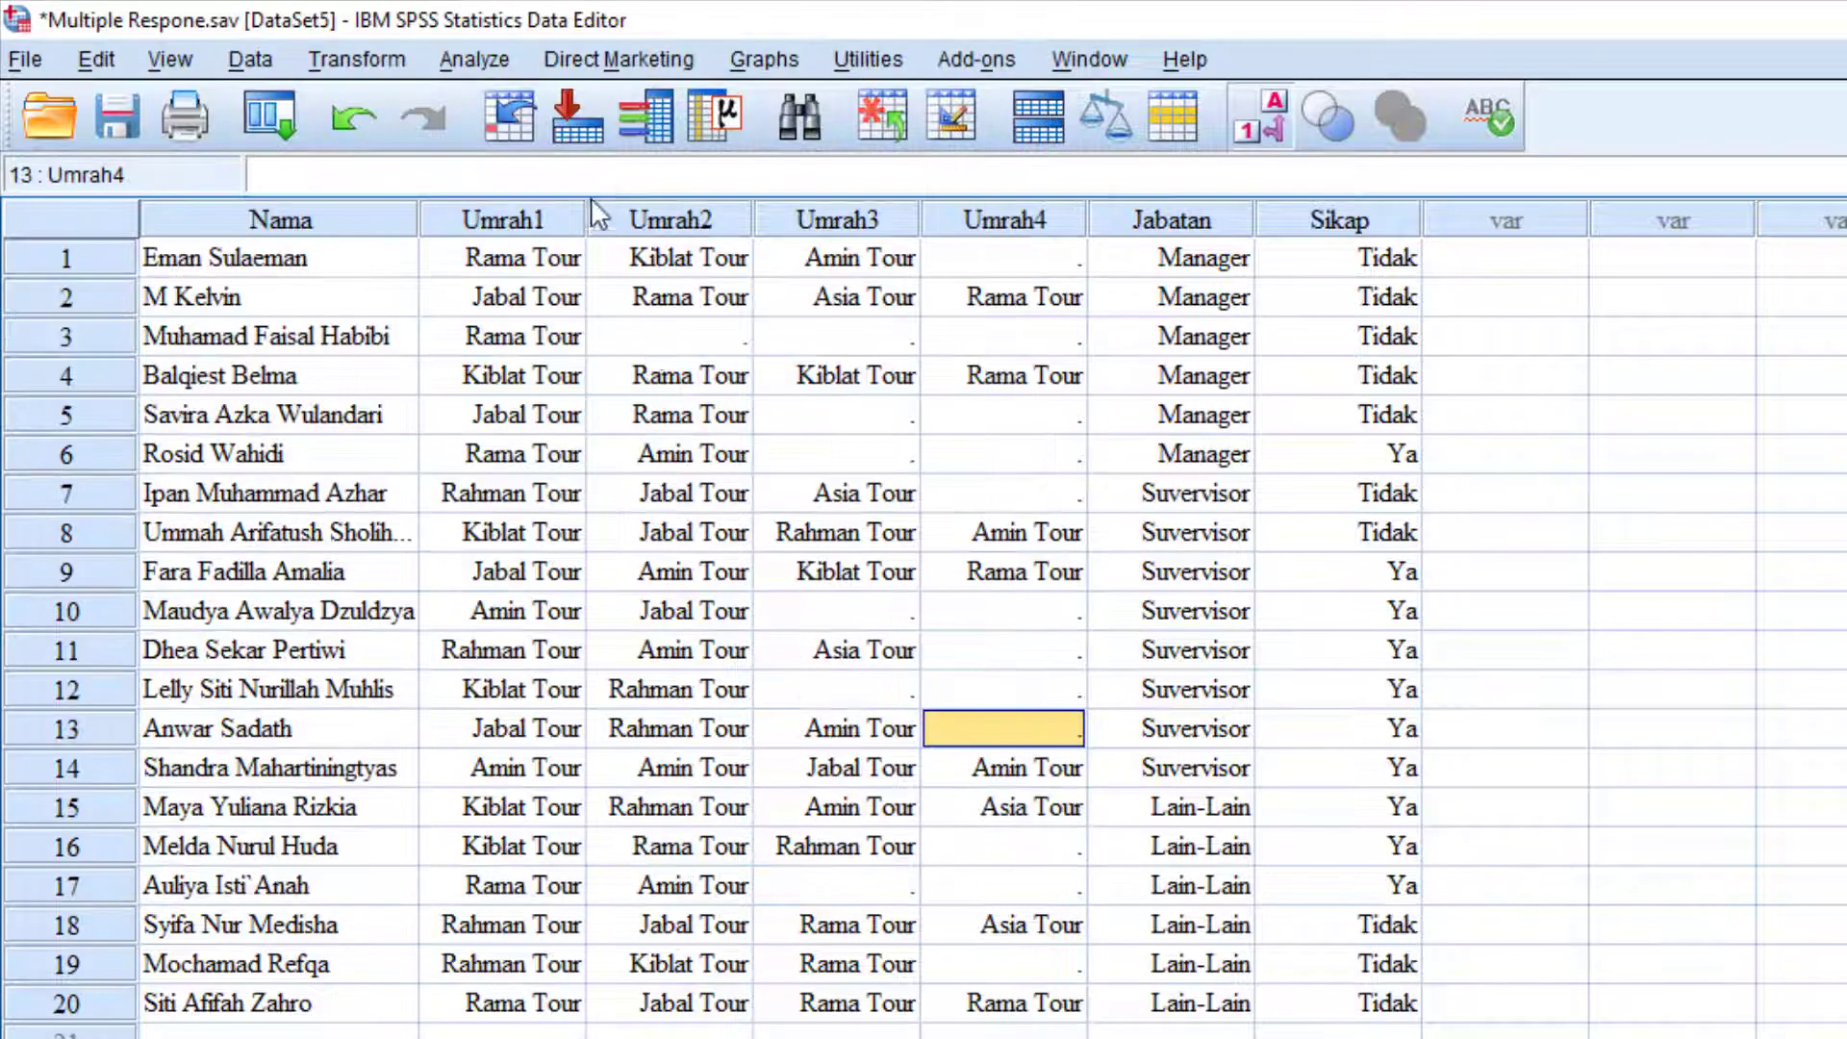
Step: Run Multiple Response Frequencies with the $Umrah set as the table variable
click(445, 66)
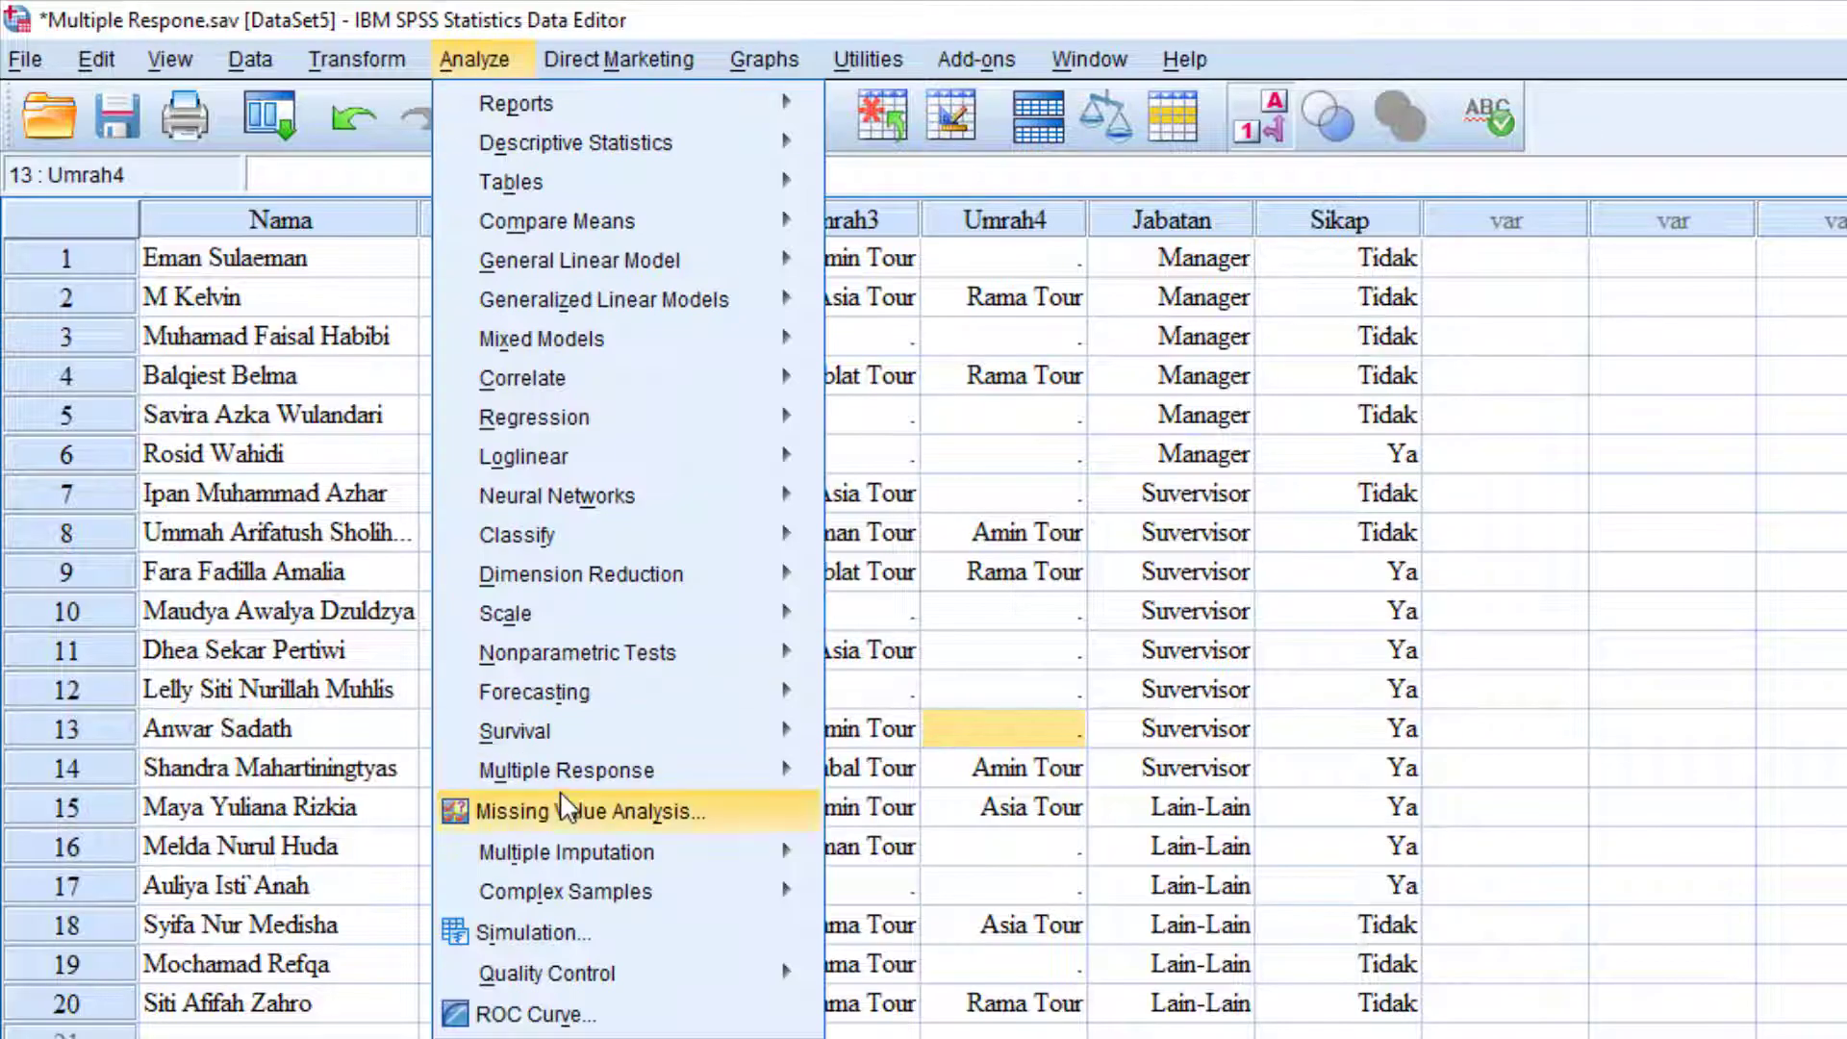
mouse_move(568, 776)
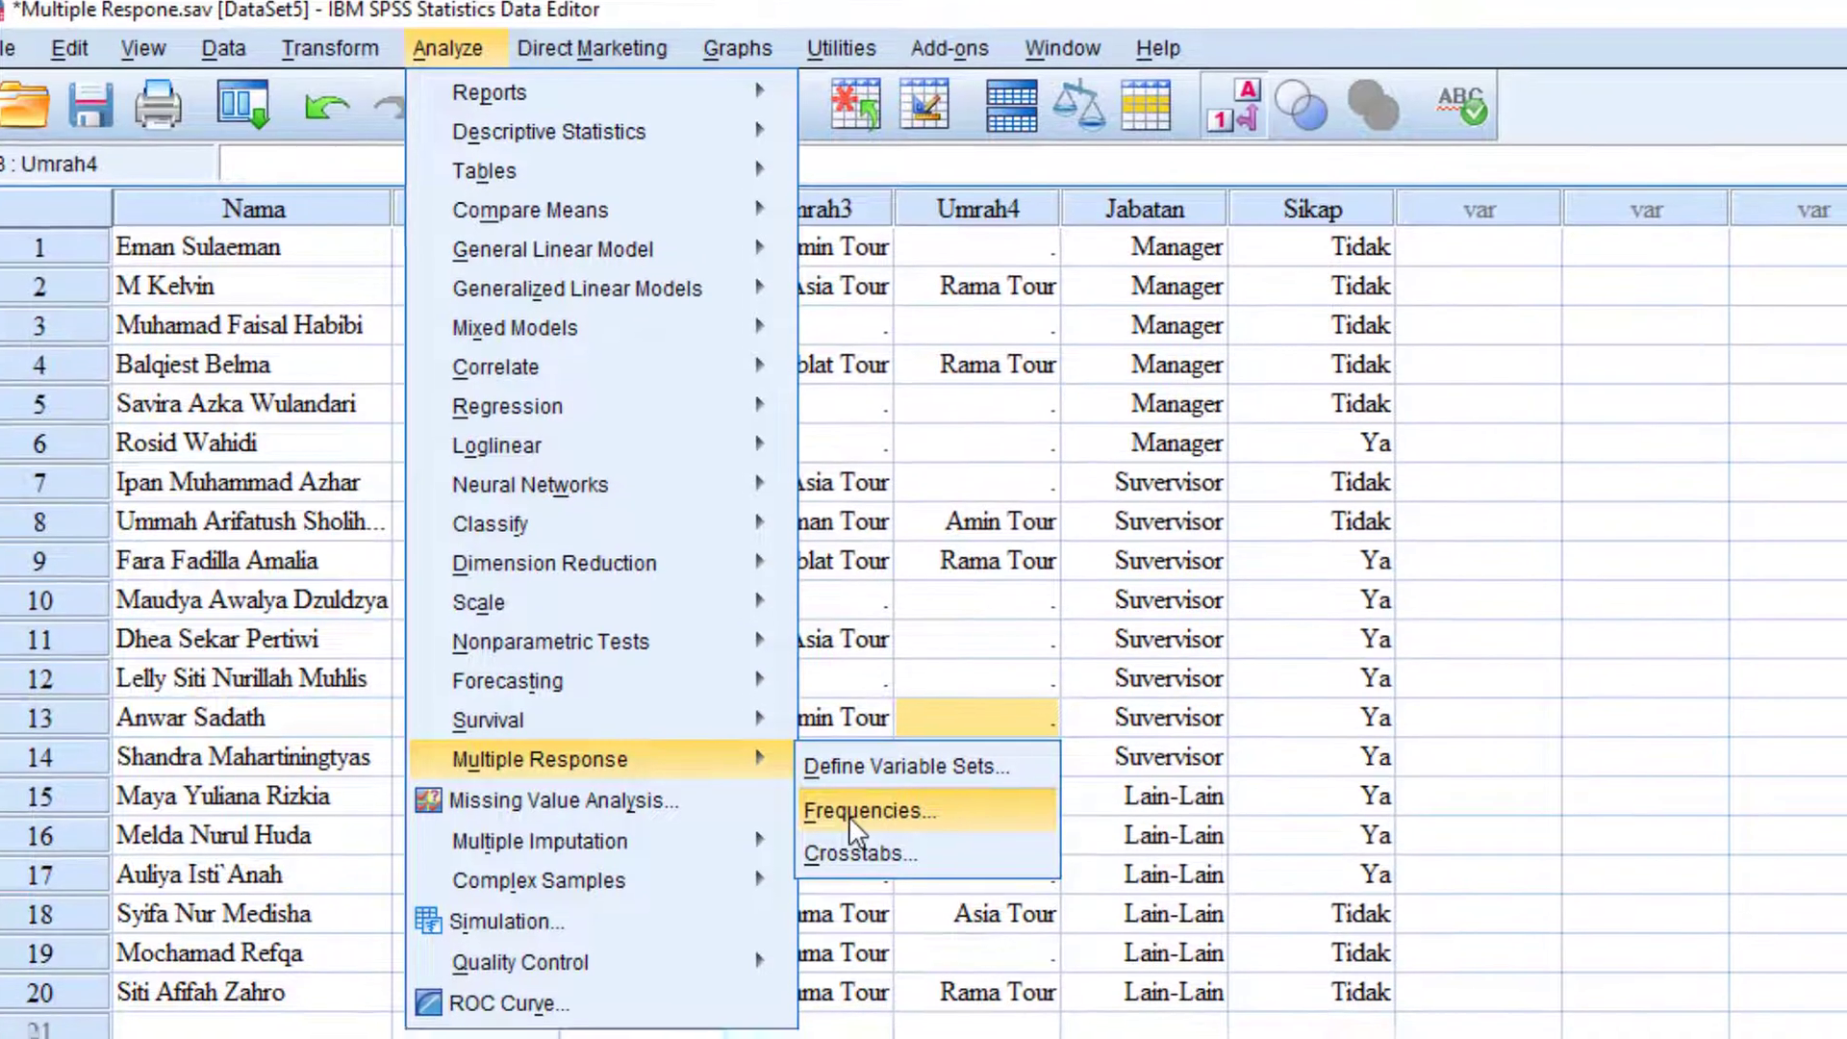
click(880, 826)
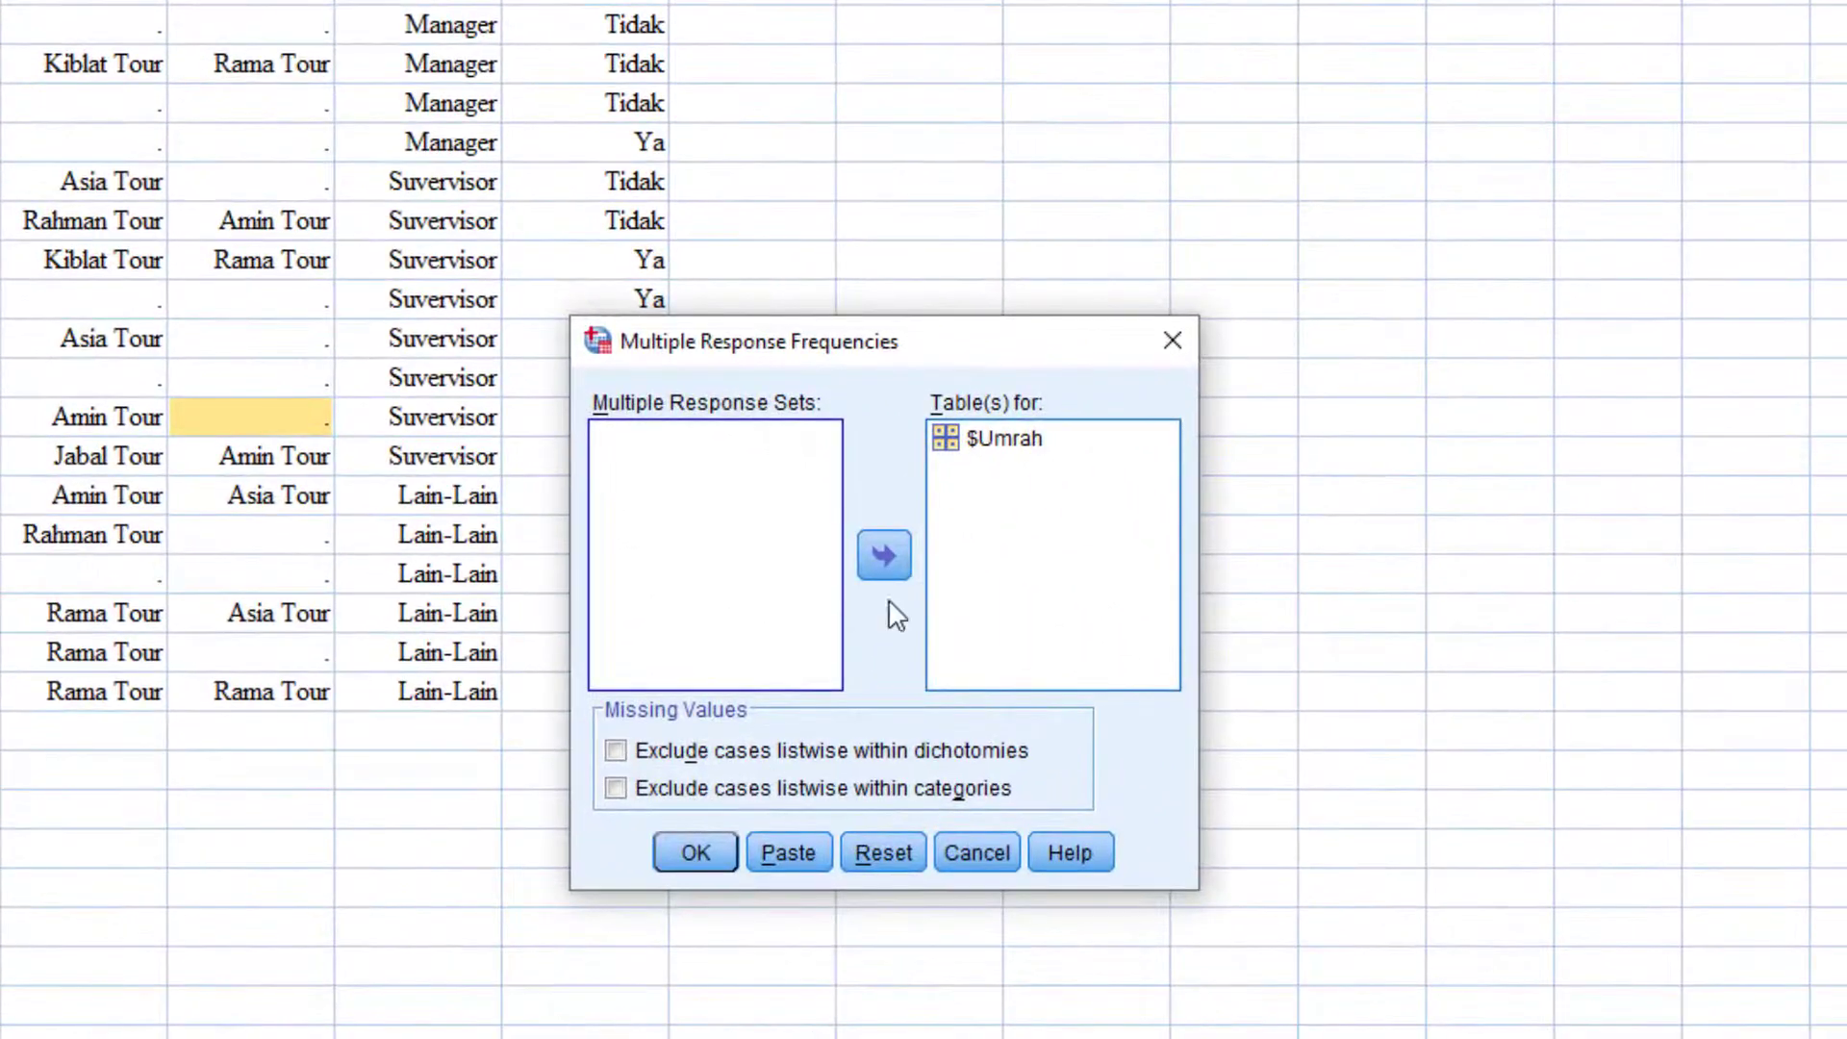
click(1012, 442)
click(706, 854)
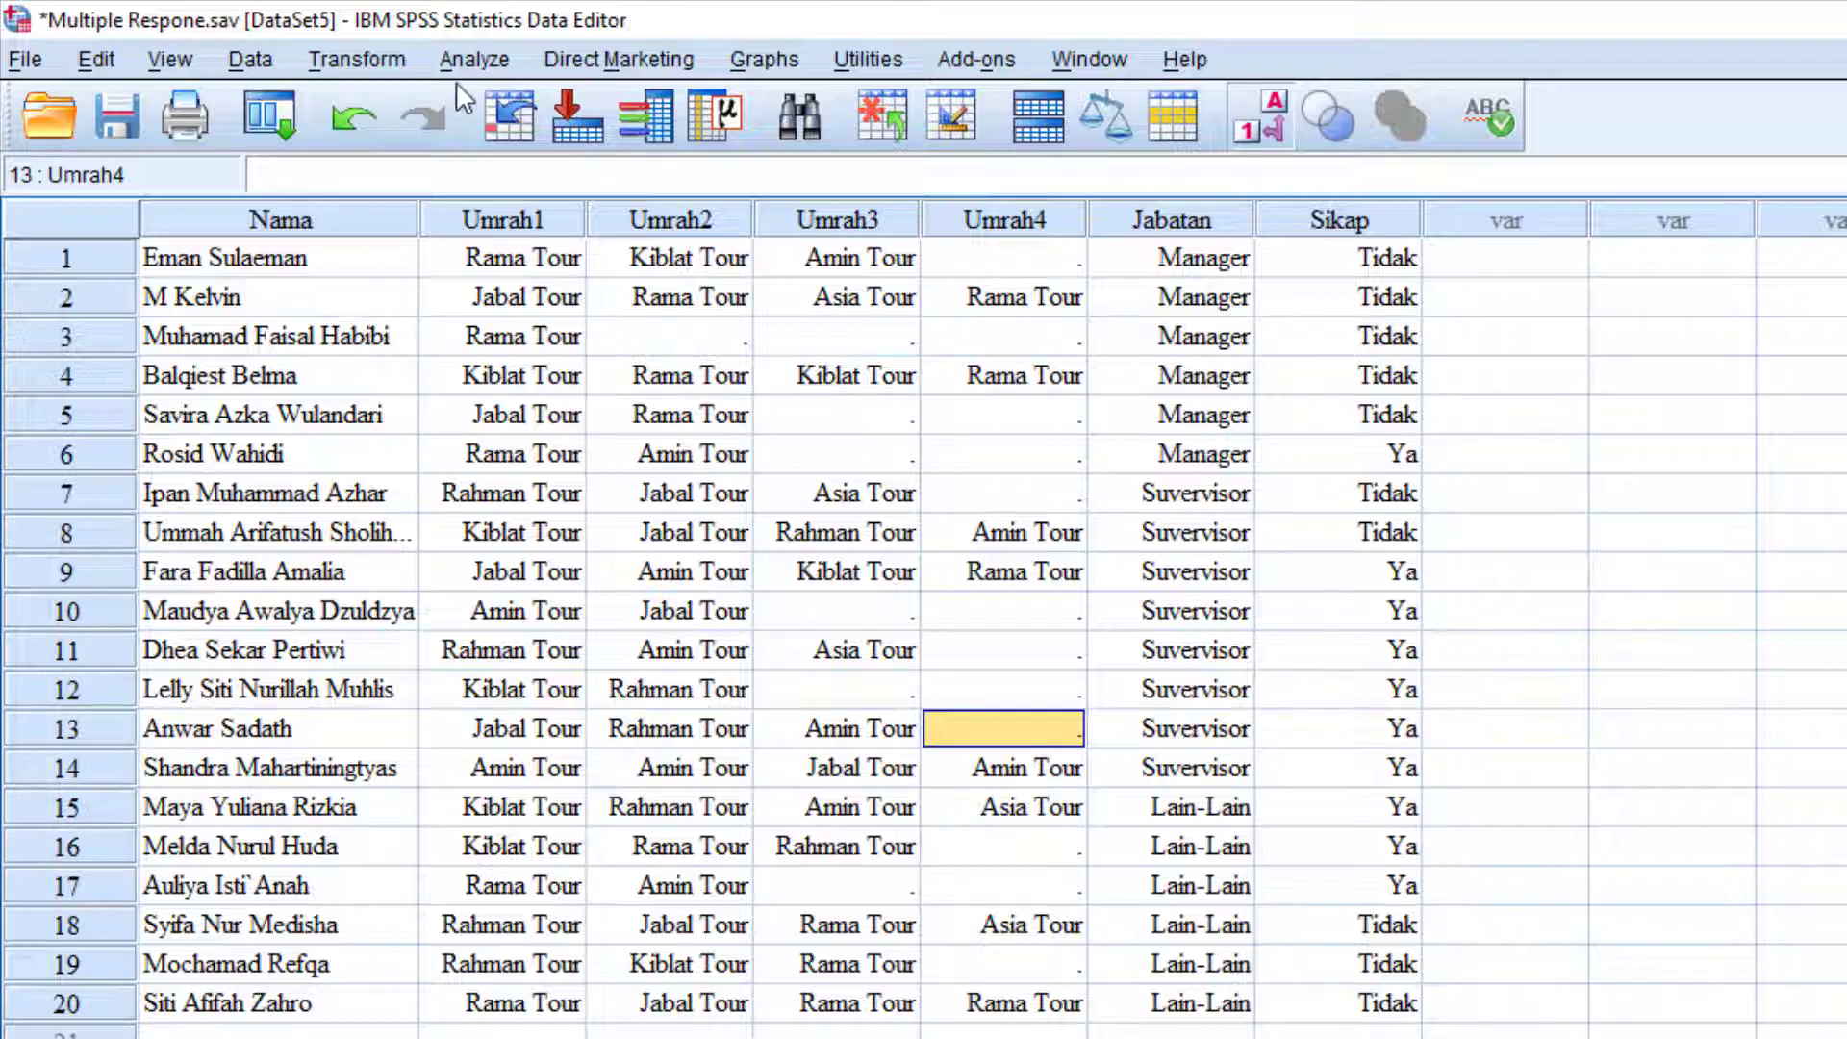
Step: Start a Multiple Response Crosstabs analysis and assign the $Umrah set to the rows
click(381, 59)
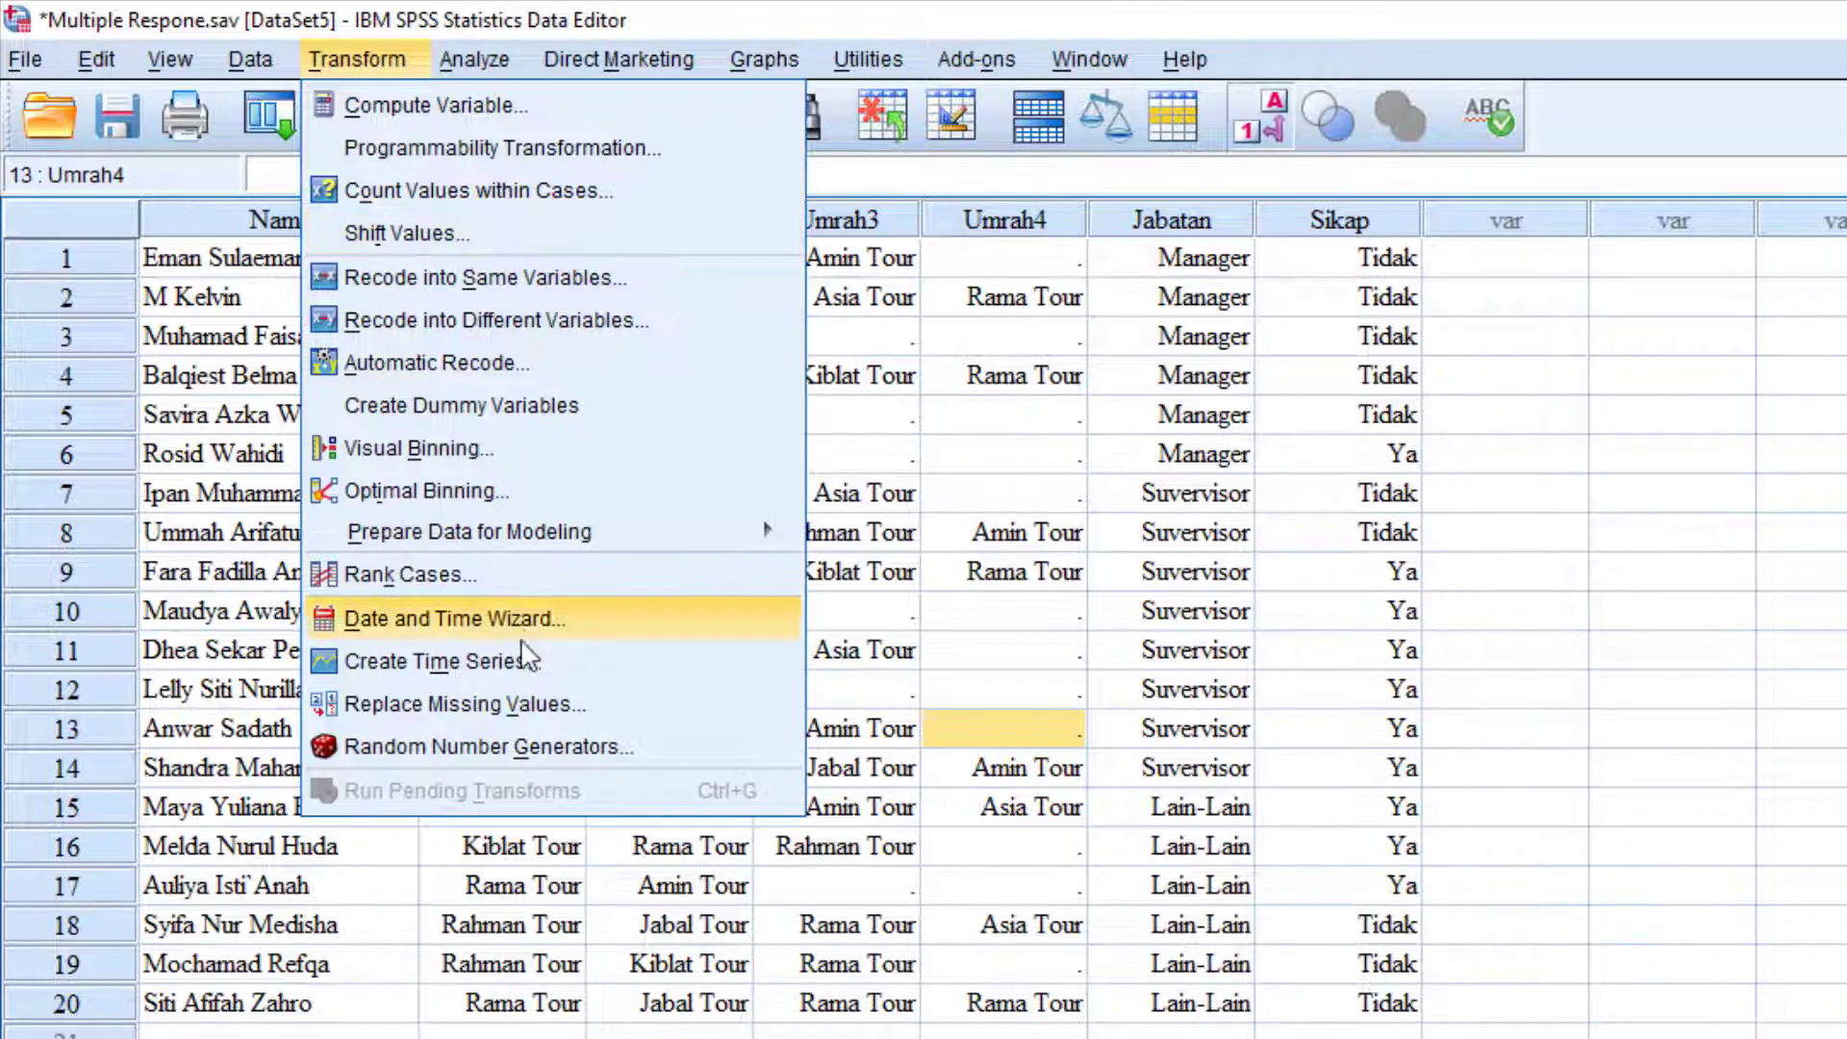
click(424, 63)
click(463, 63)
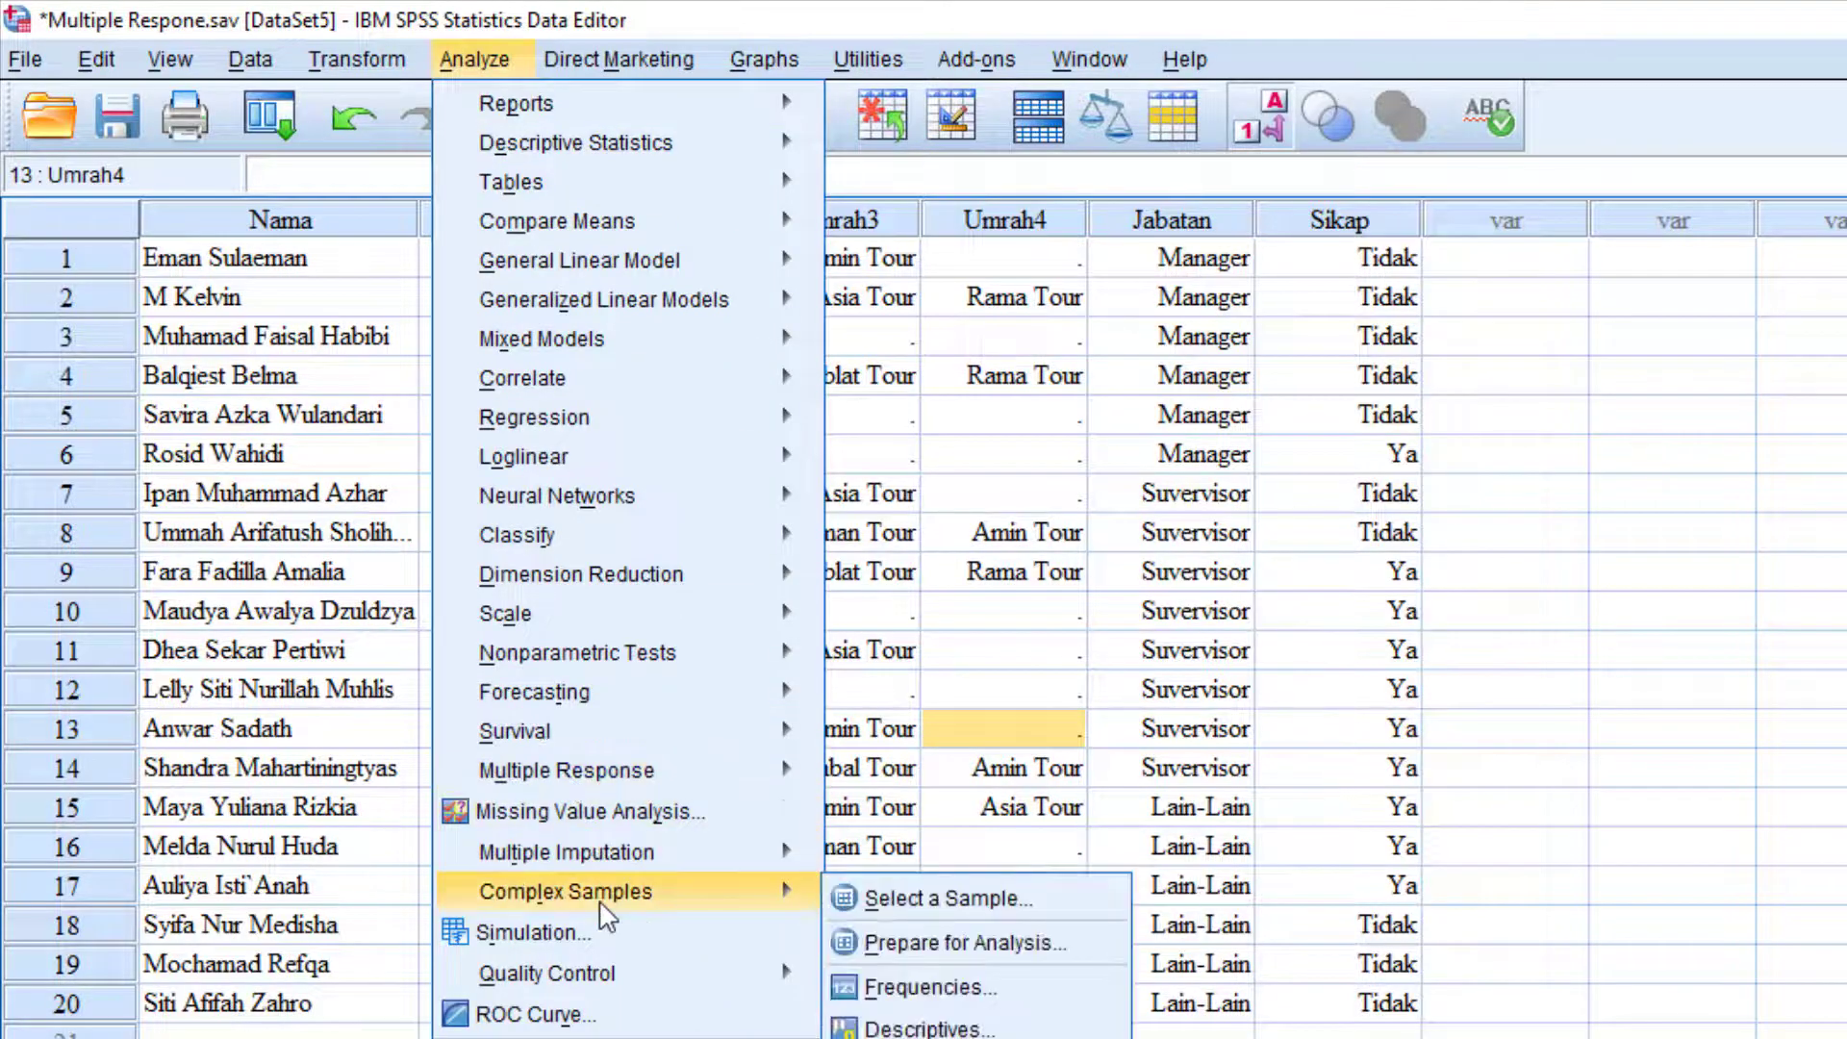
mouse_move(616, 771)
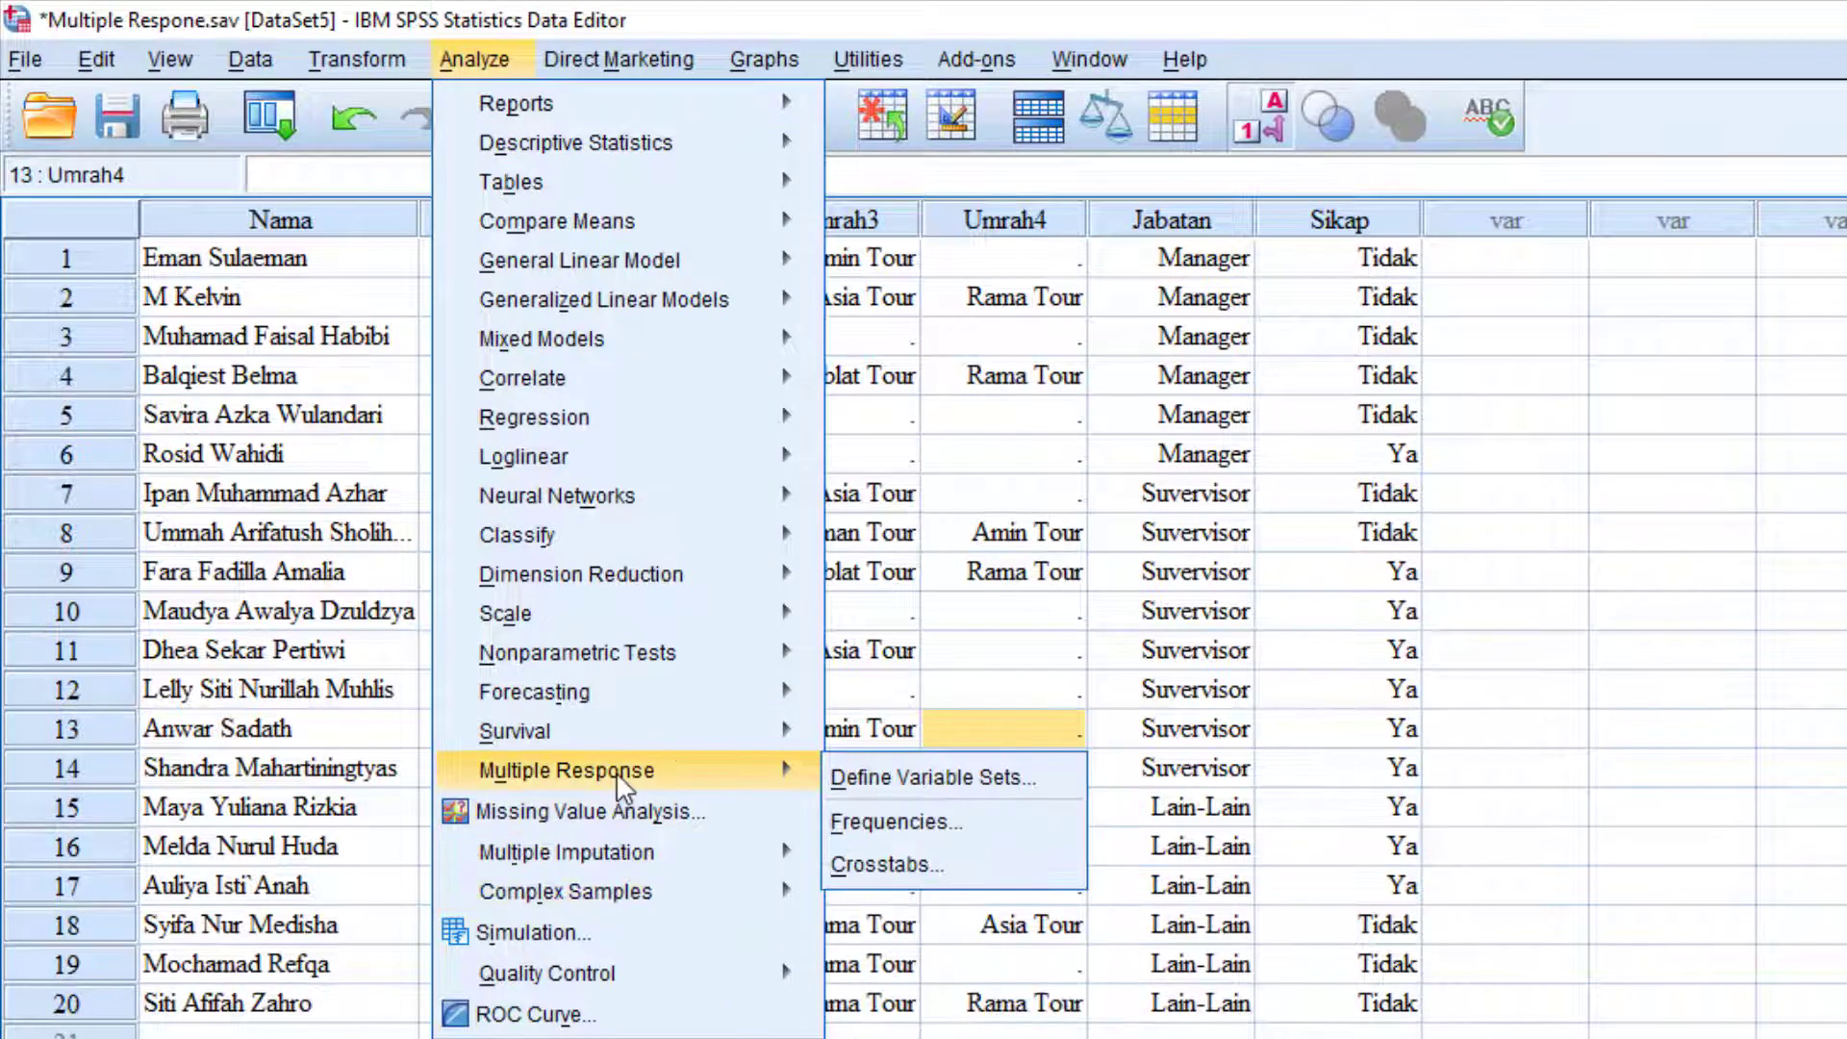
click(883, 862)
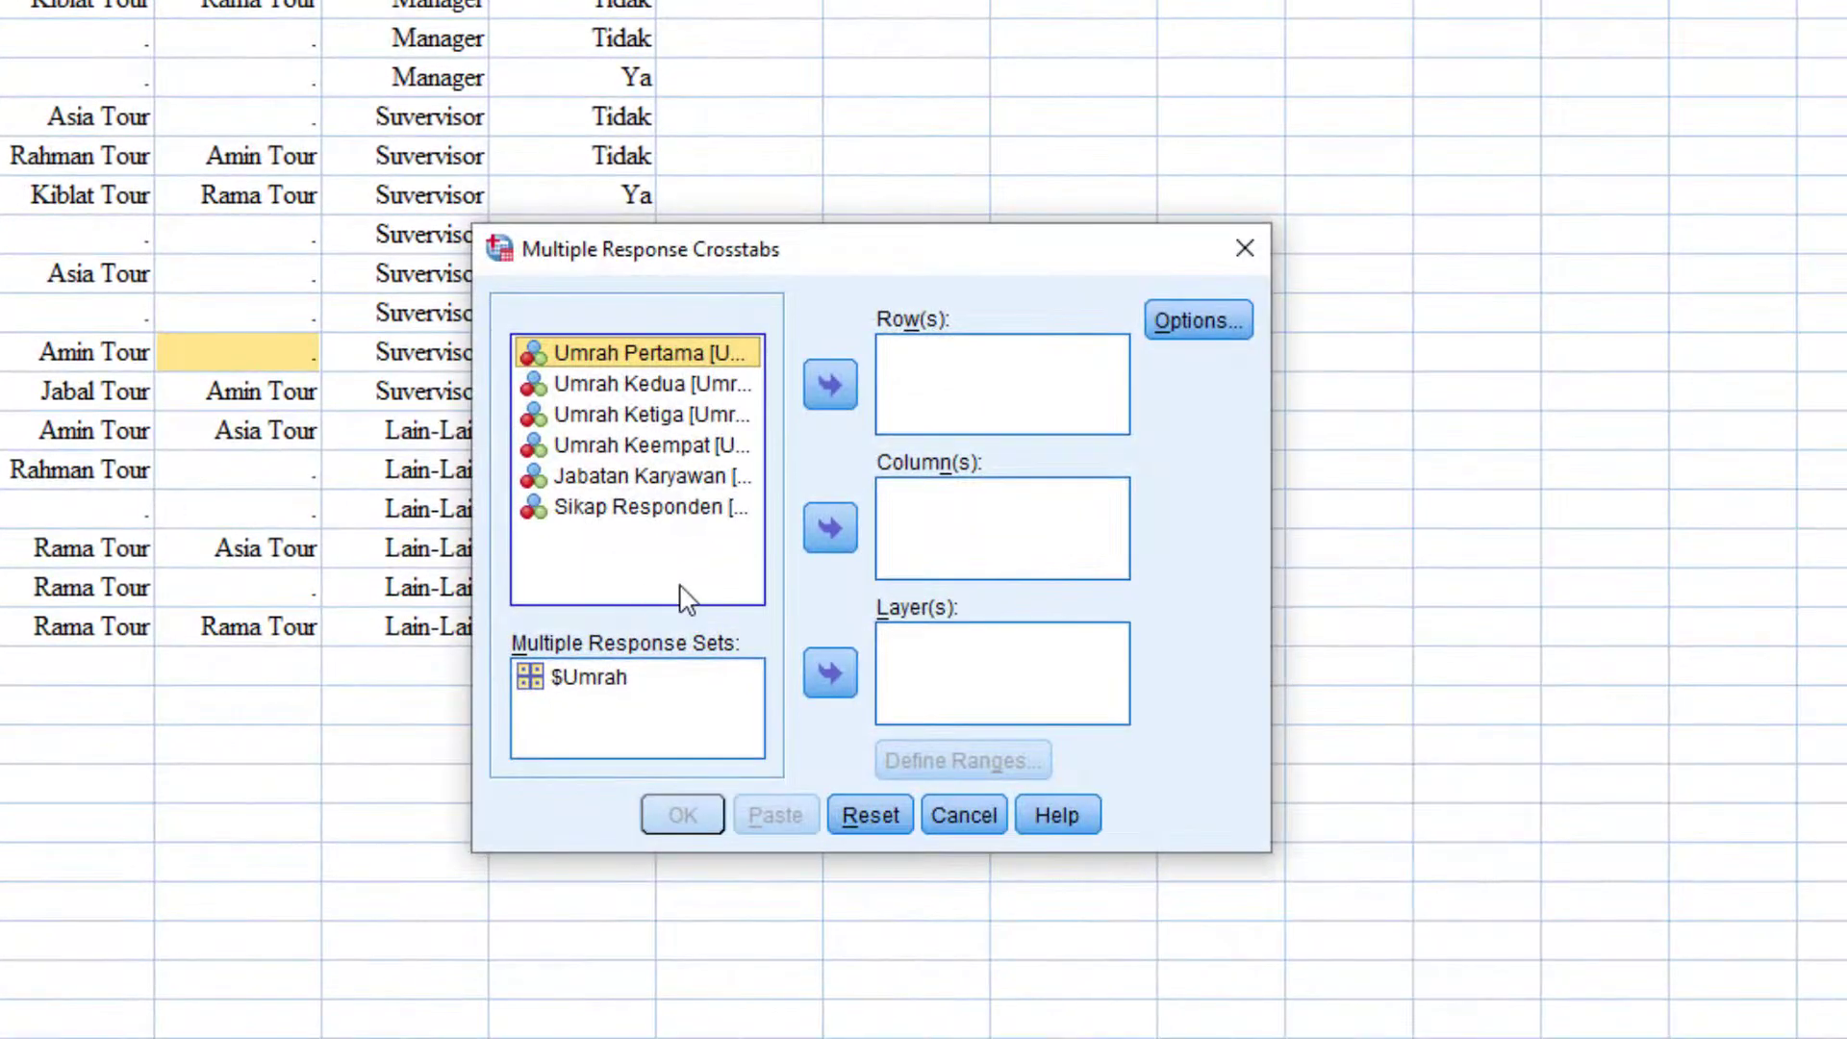
click(592, 686)
click(590, 685)
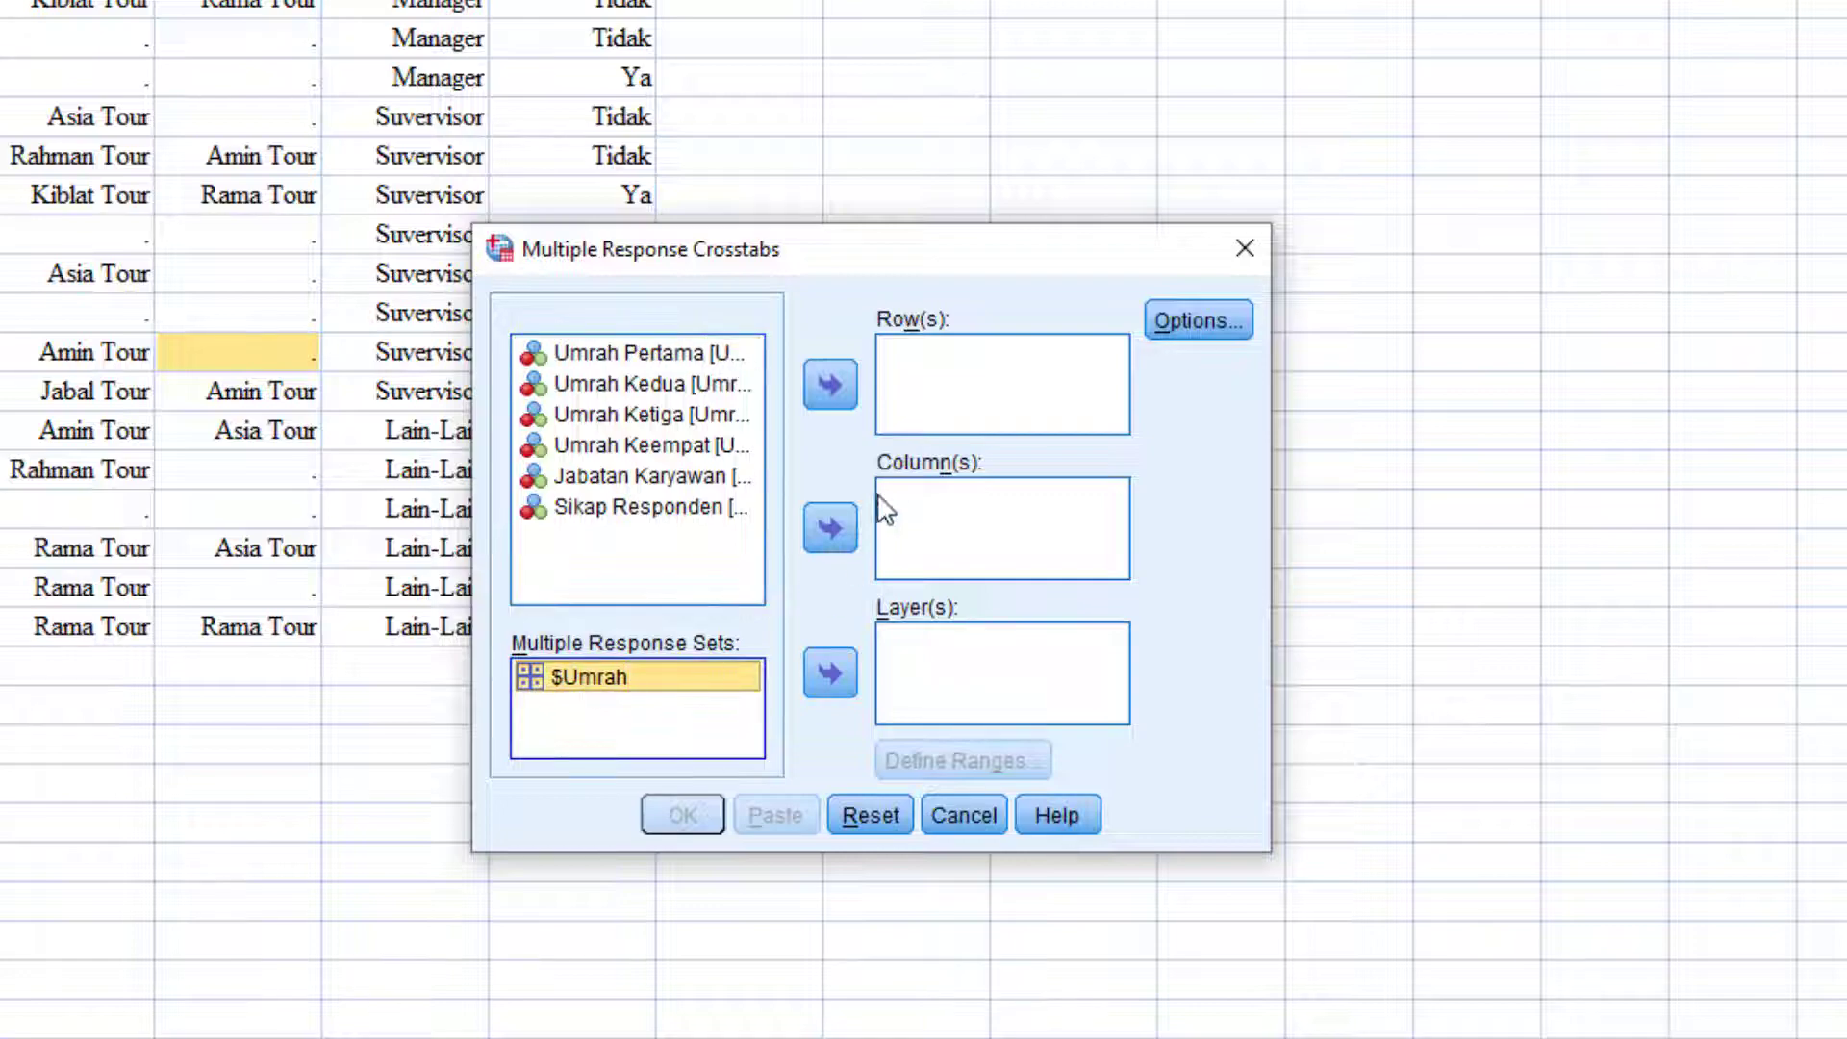
click(829, 382)
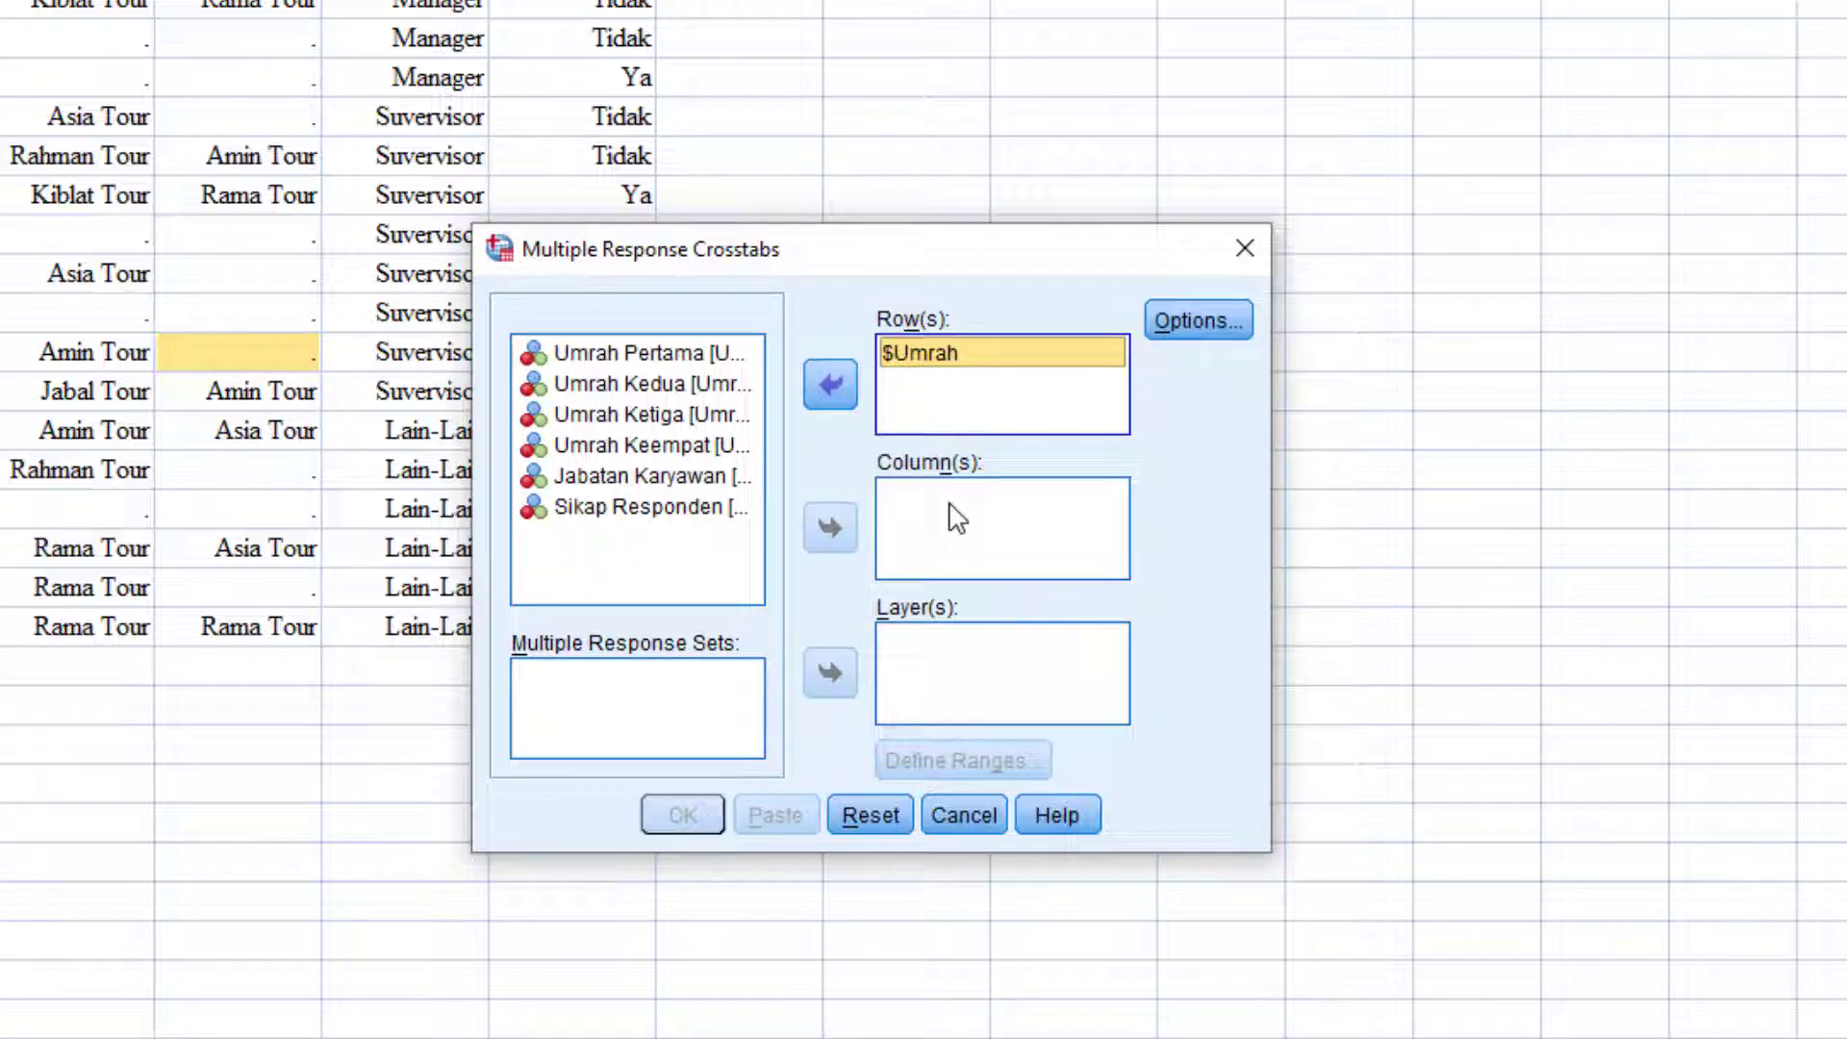
Step: Assign Sikap Responden to the crosstab columns and define its range as minimum 1 and maximum 2
click(652, 448)
click(662, 512)
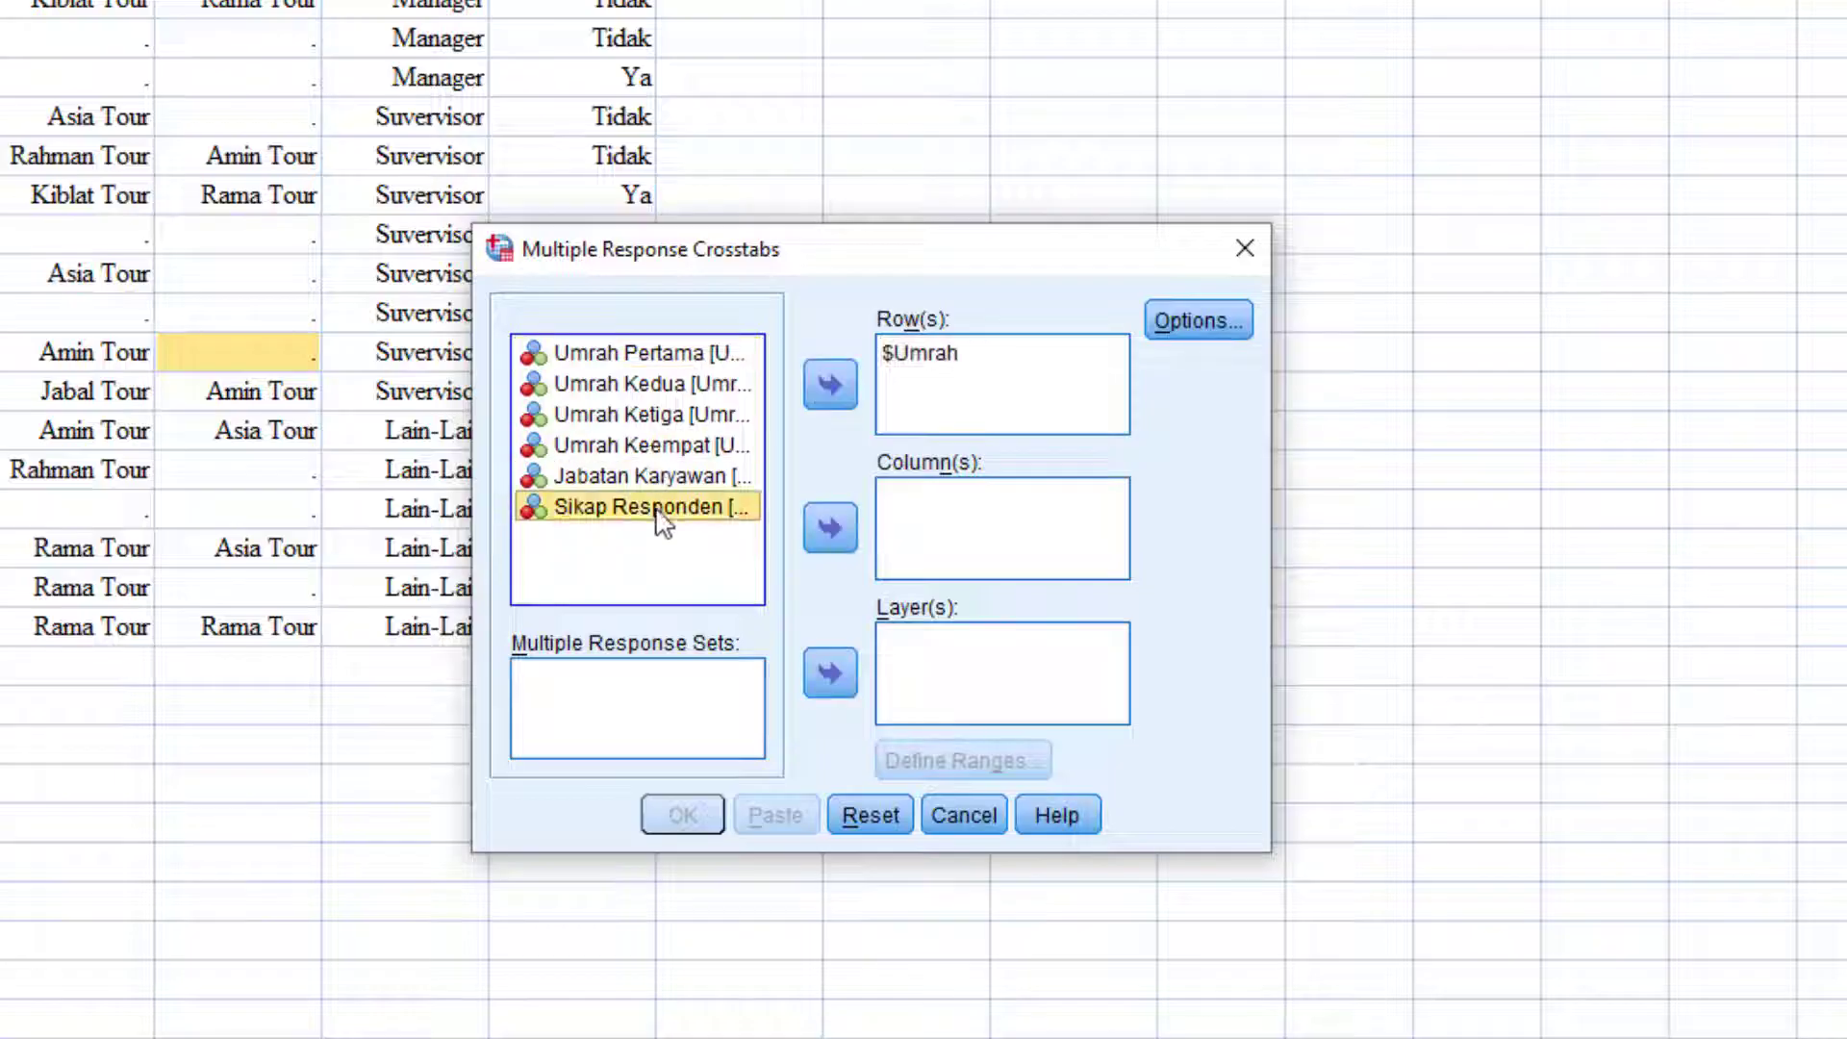
click(851, 546)
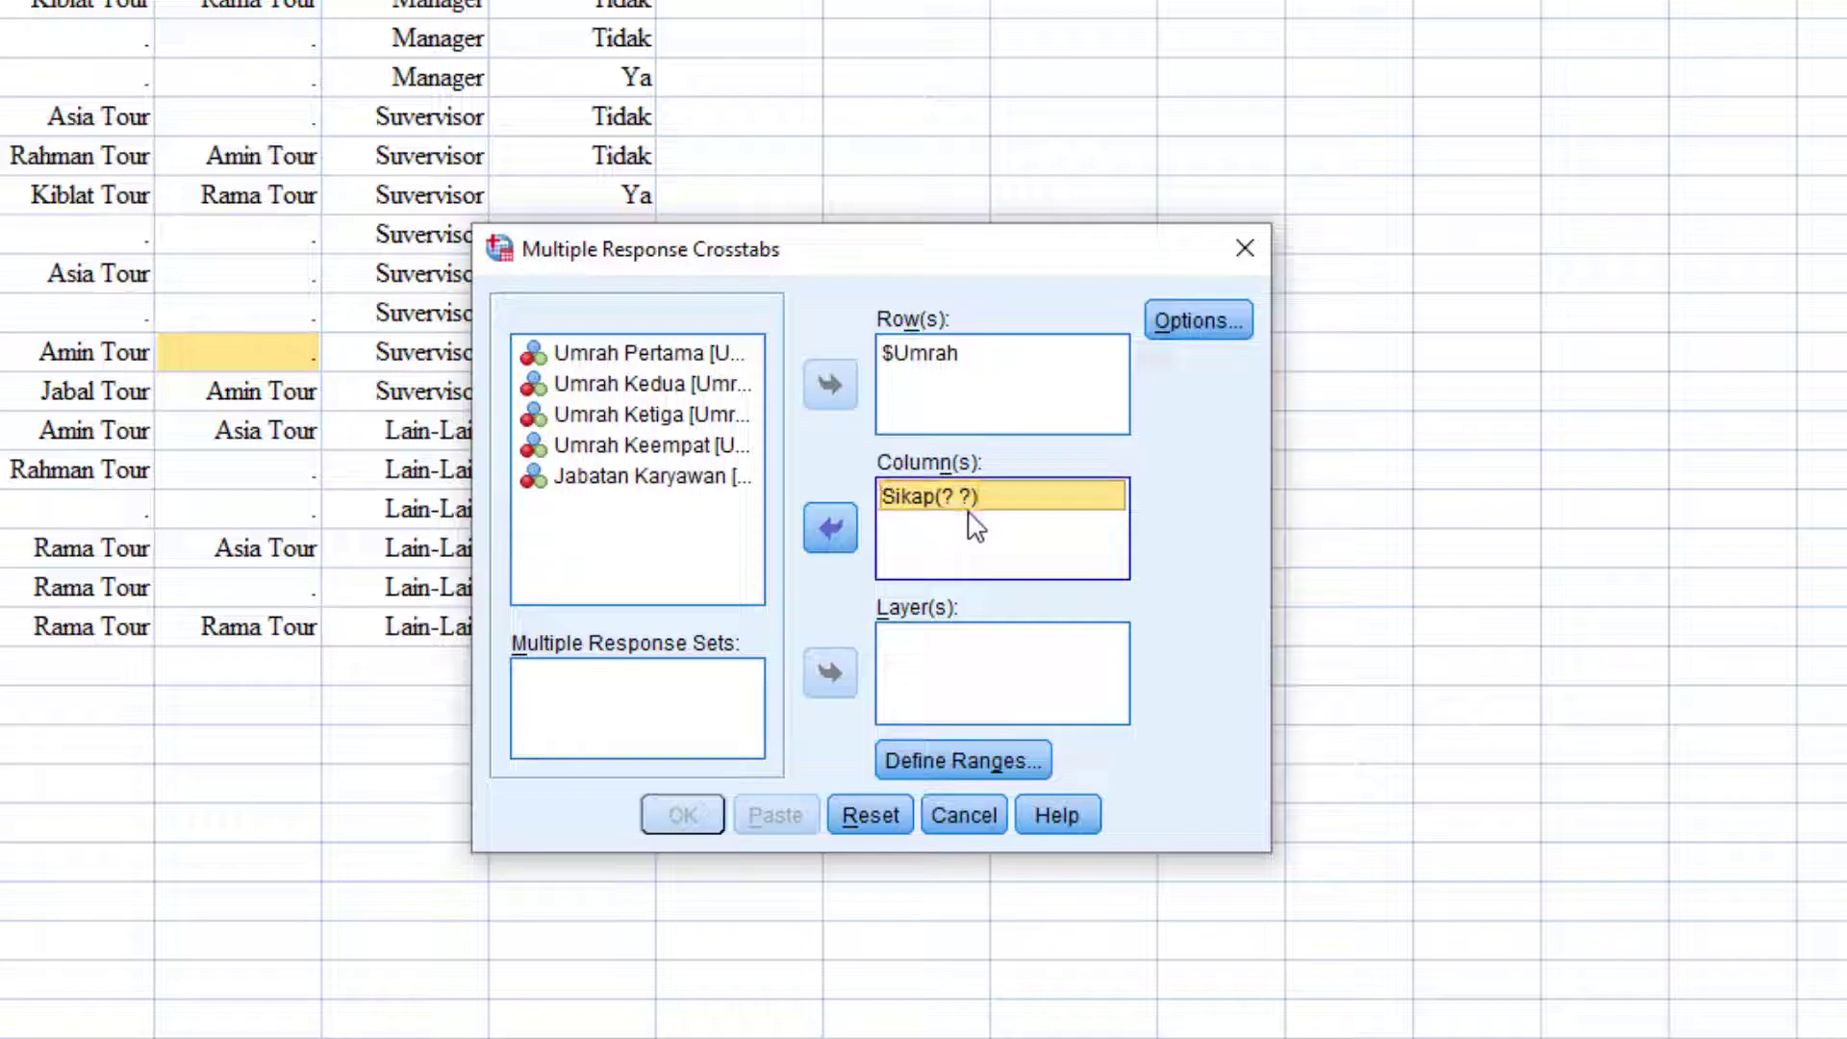
click(950, 758)
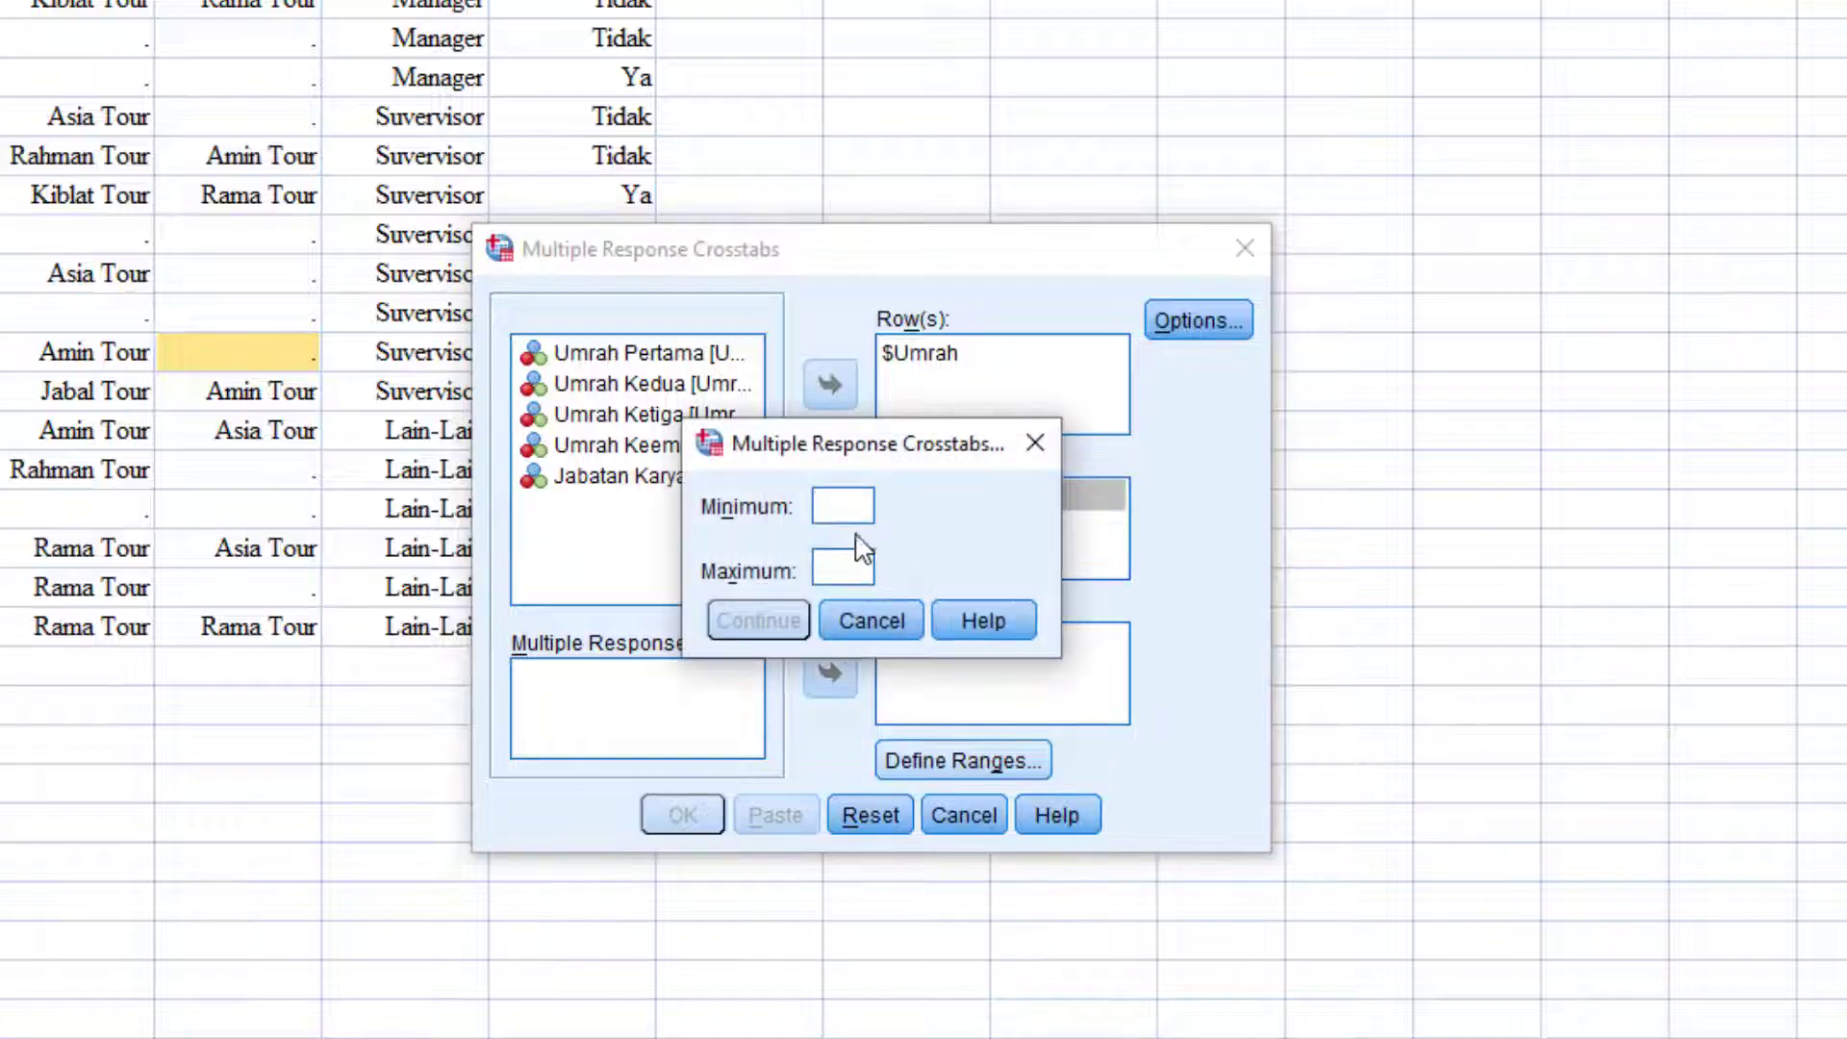
text(1)
click(858, 563)
text(2)
click(776, 615)
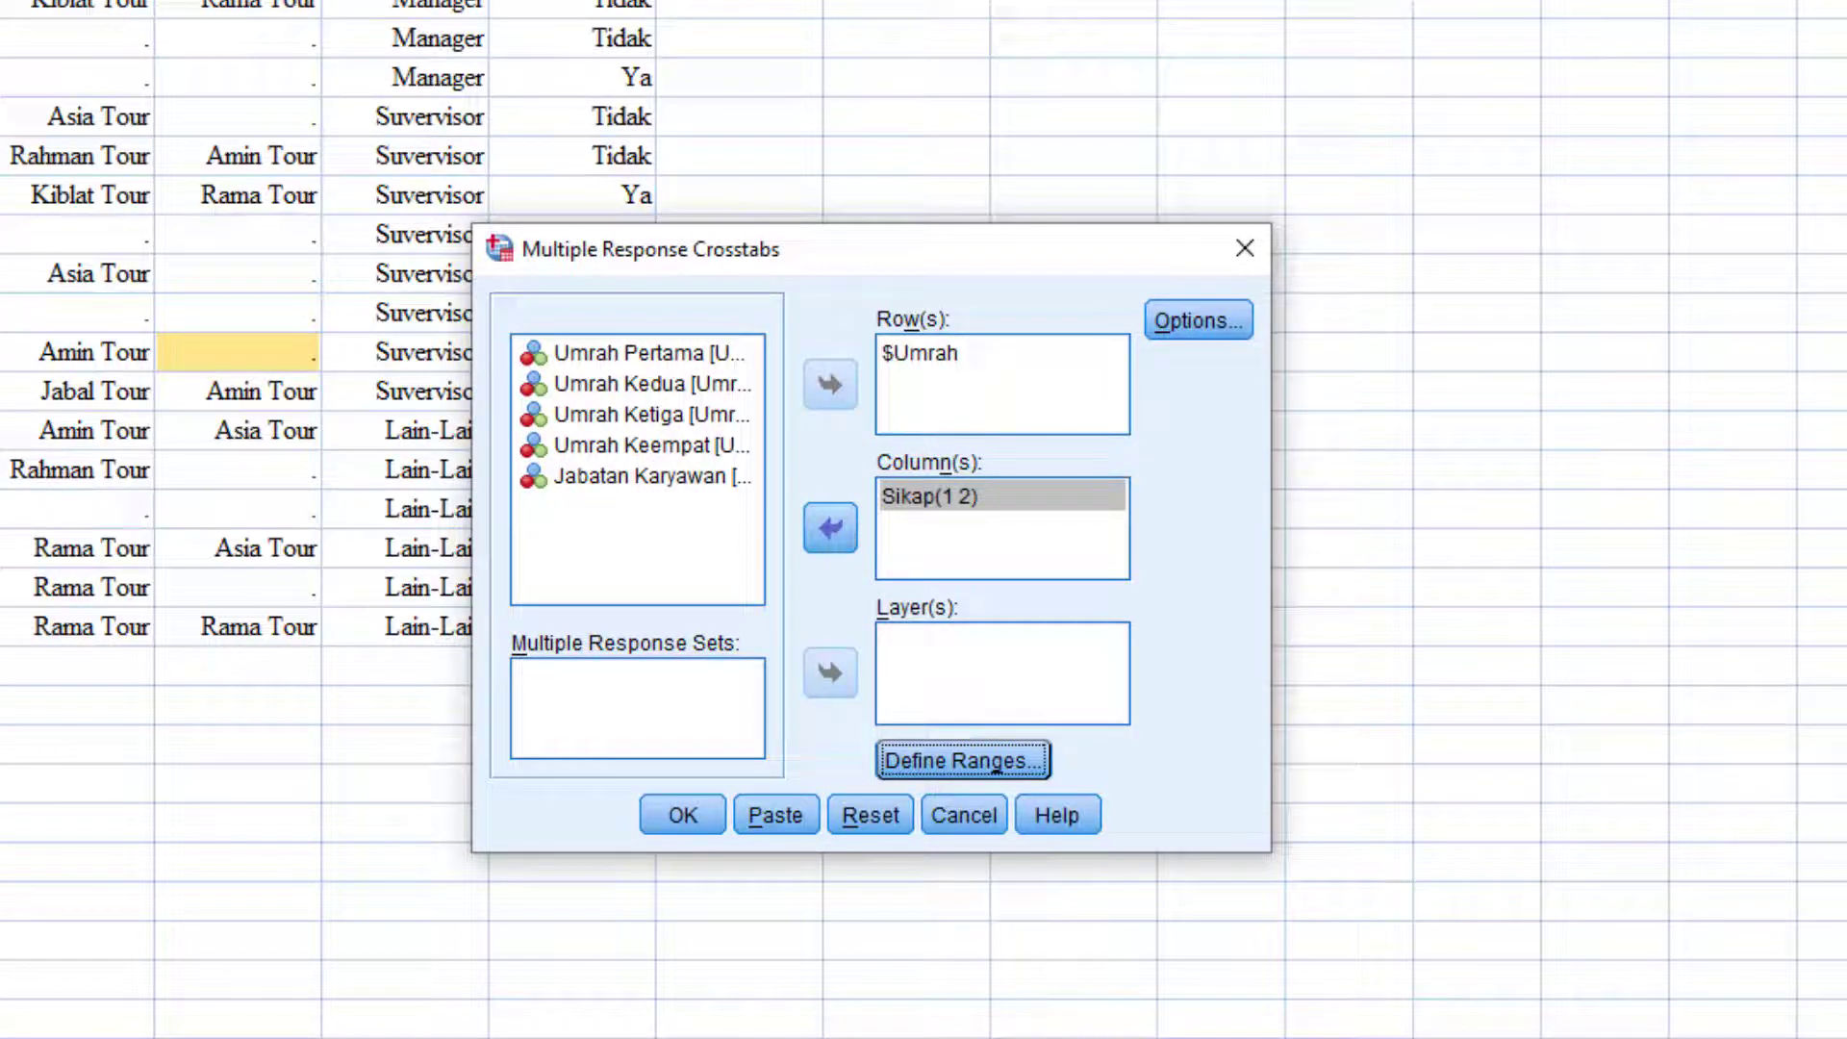
Step: Assign Jabatan Karyawan as the crosstab layer and define its range as minimum 1 and maximum 3
click(940, 665)
click(643, 478)
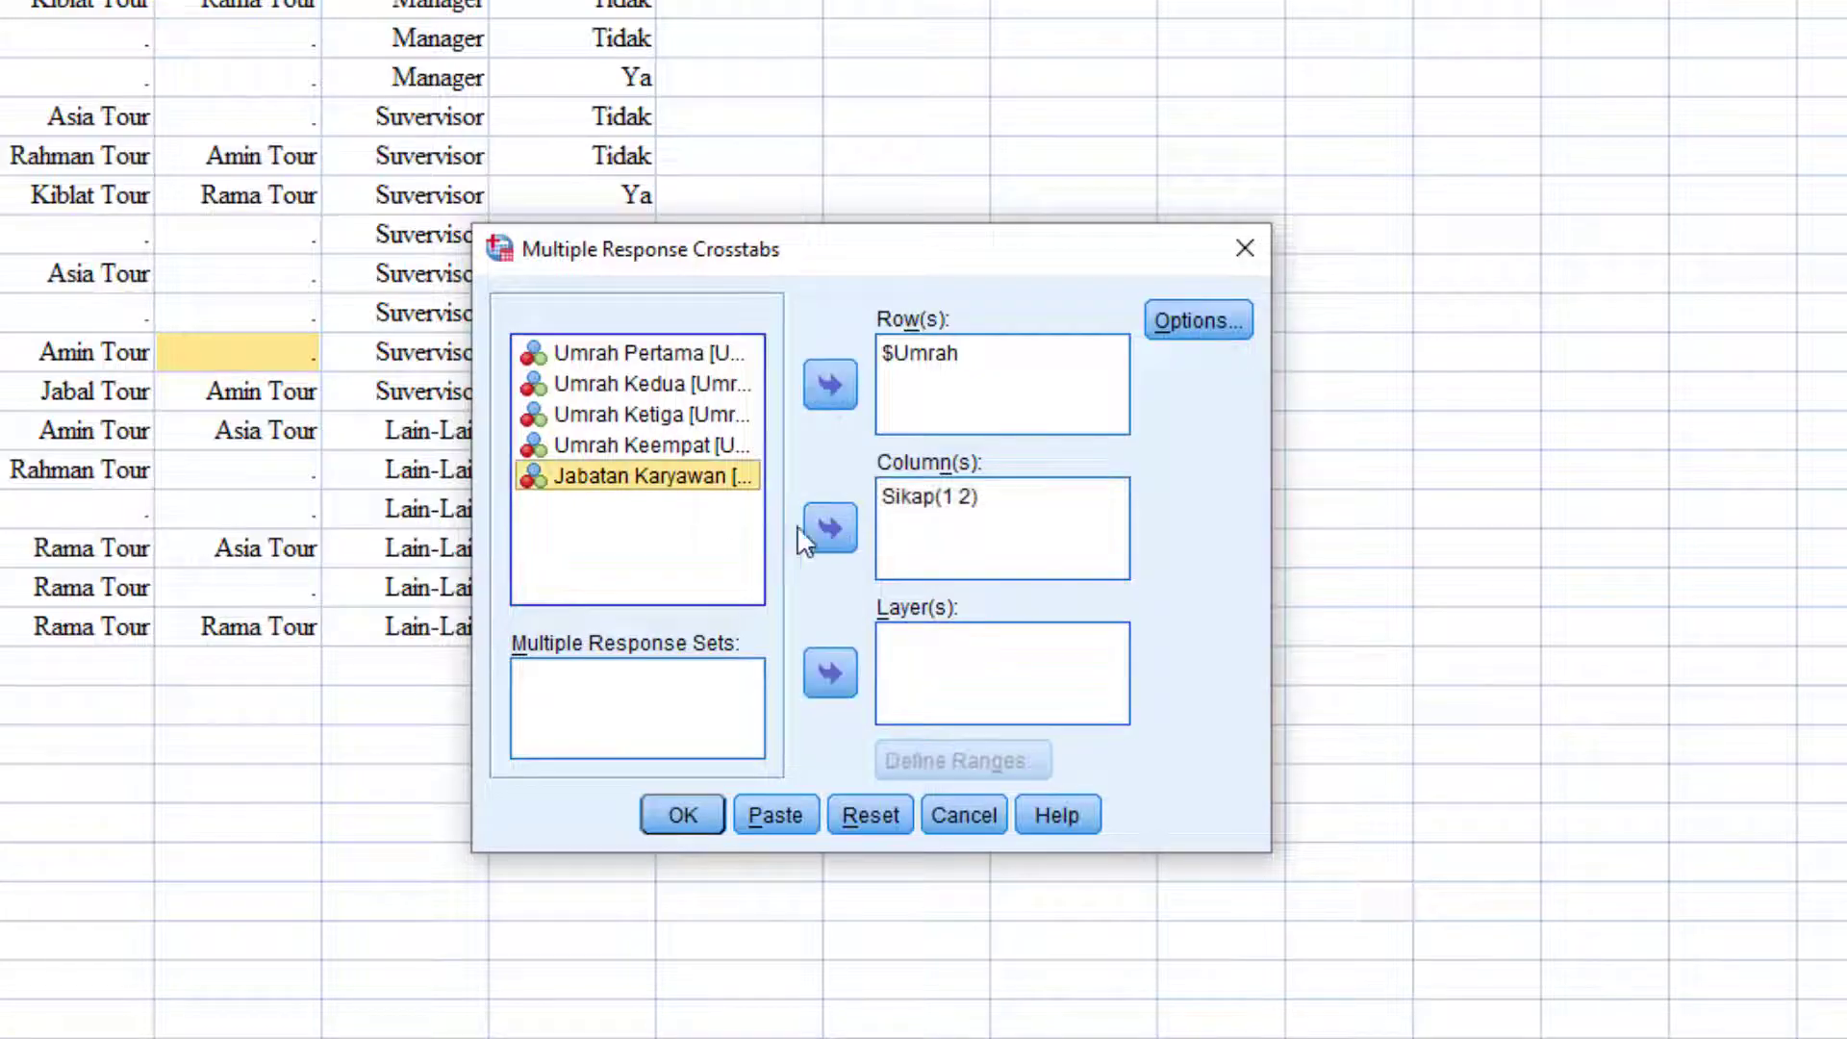
click(831, 672)
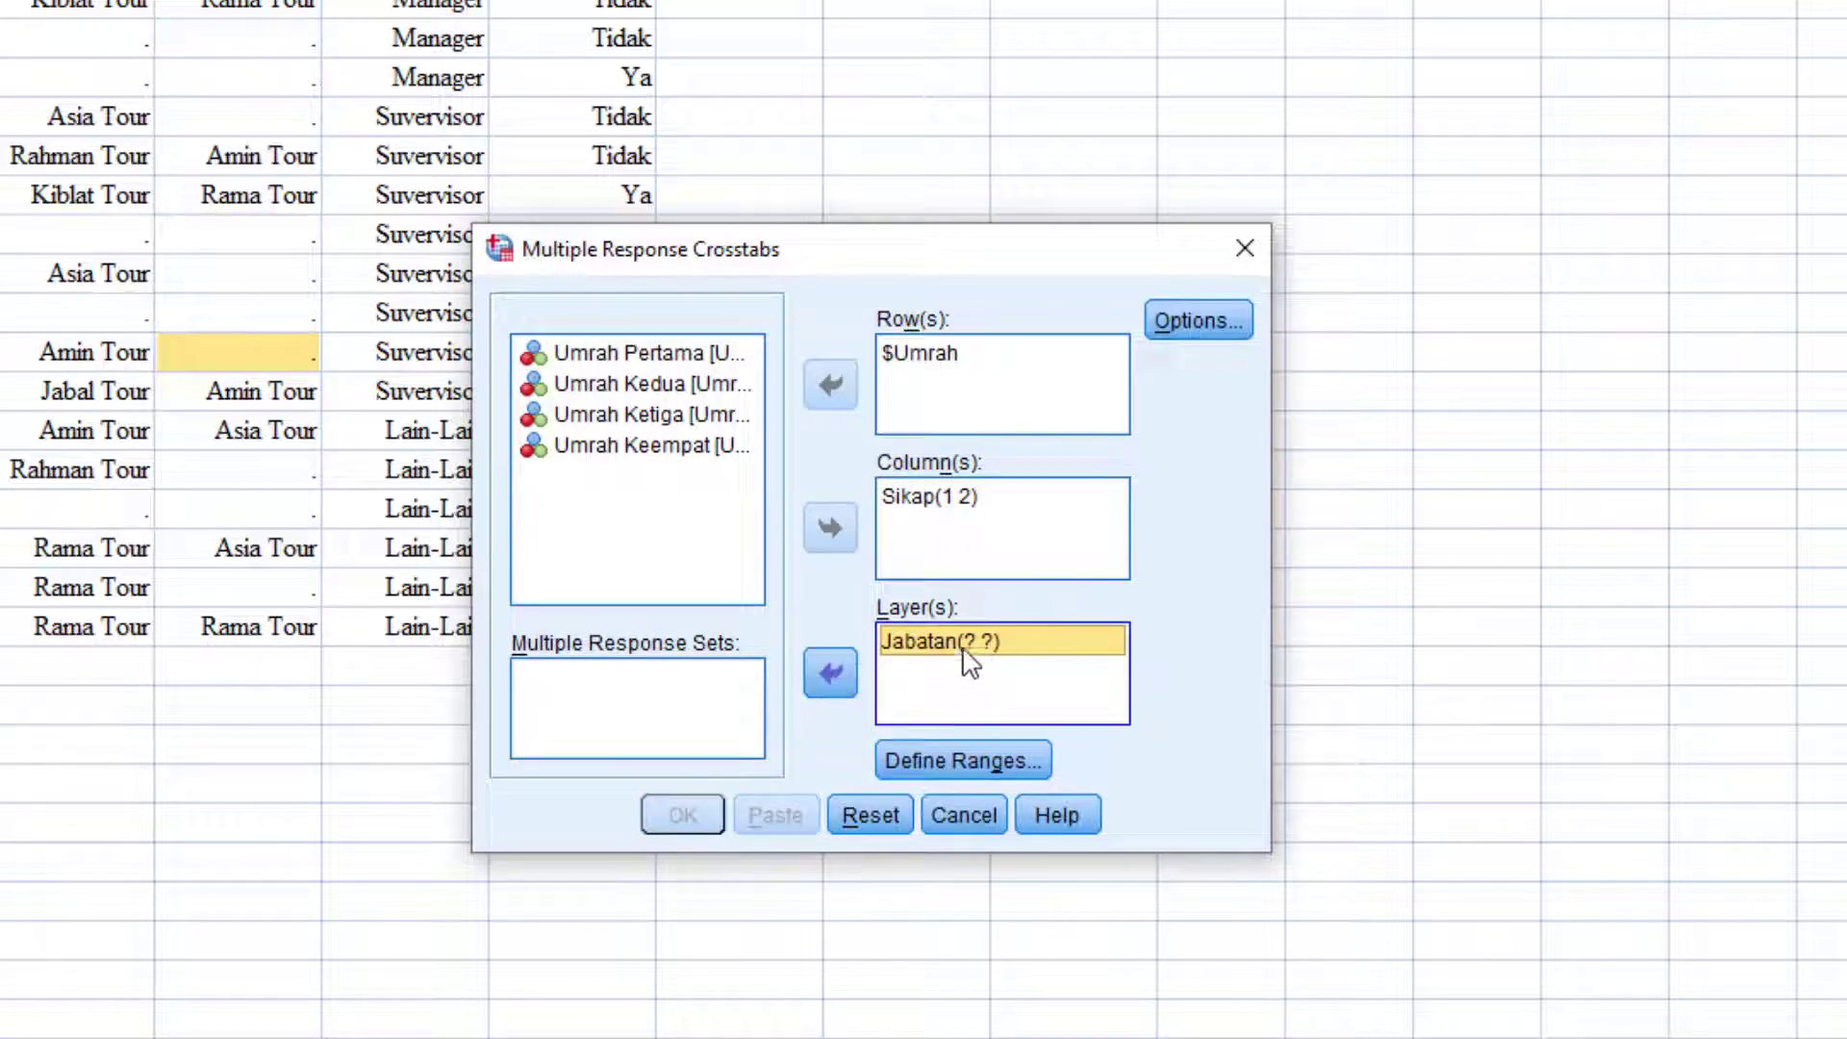
click(945, 763)
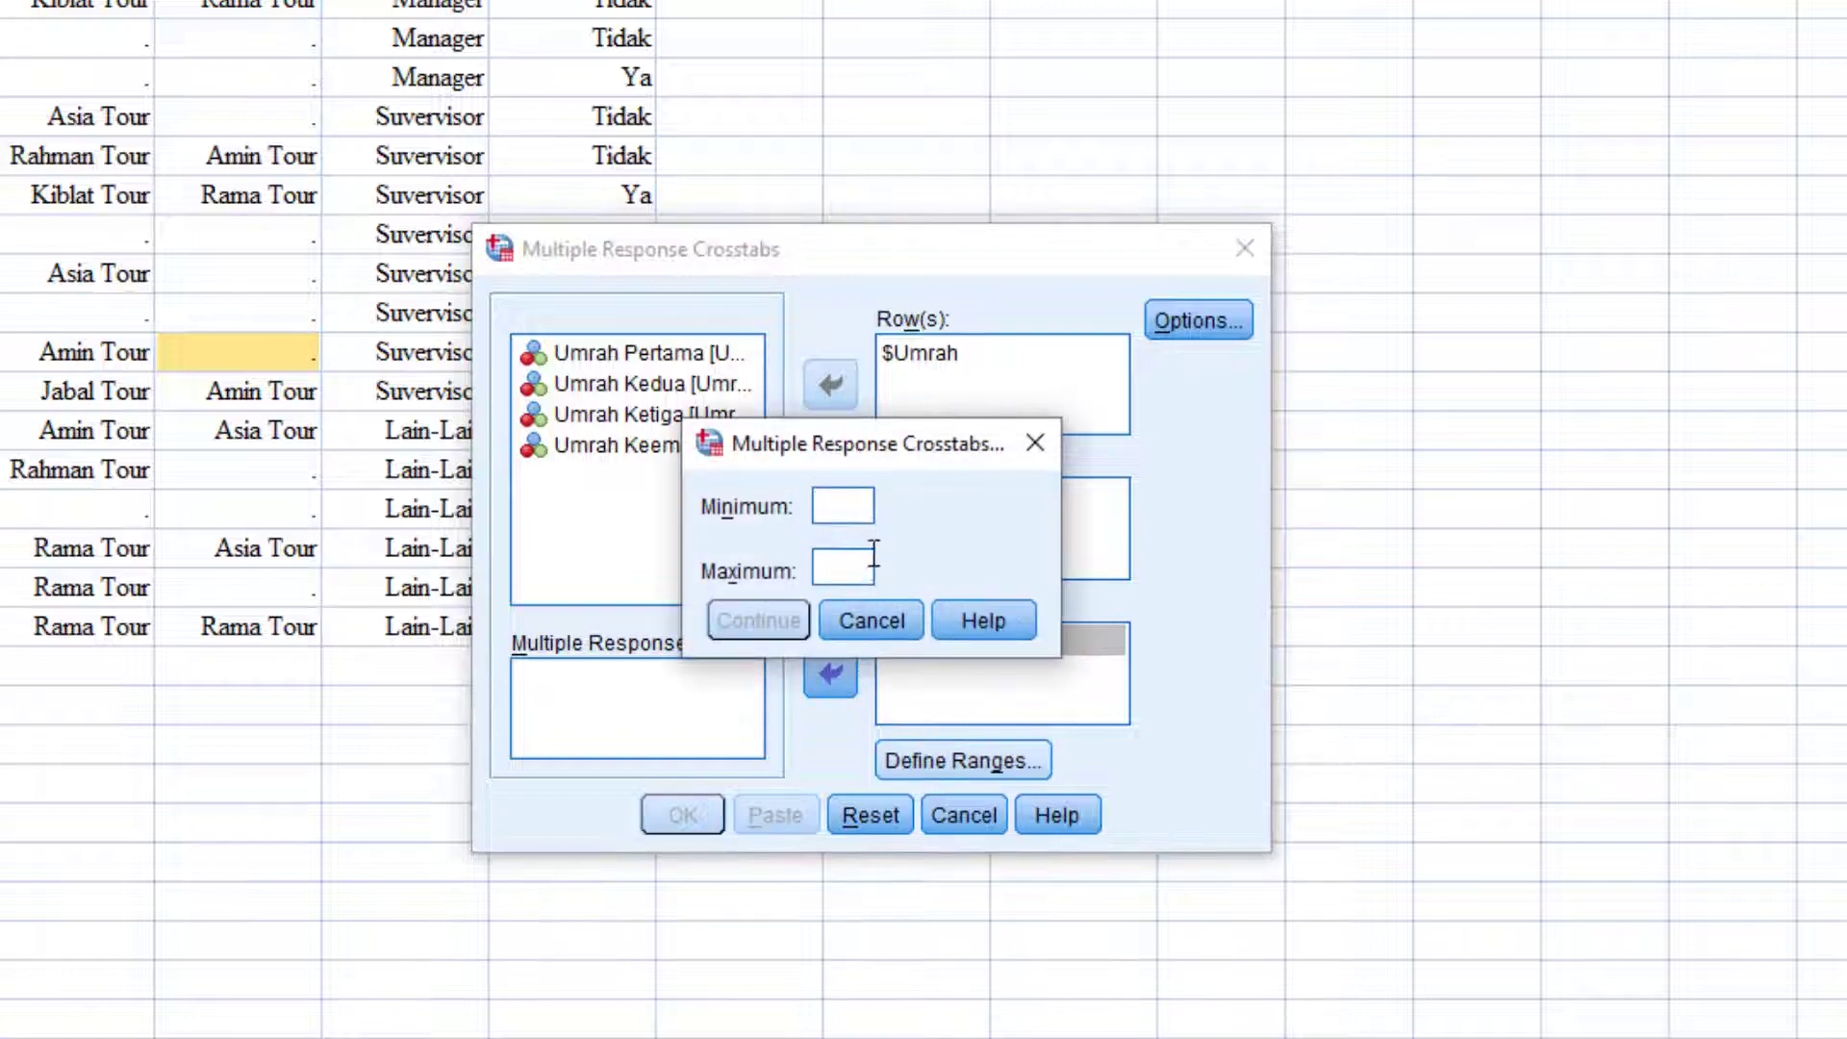
click(836, 512)
text(1)
click(843, 570)
text(3)
click(755, 621)
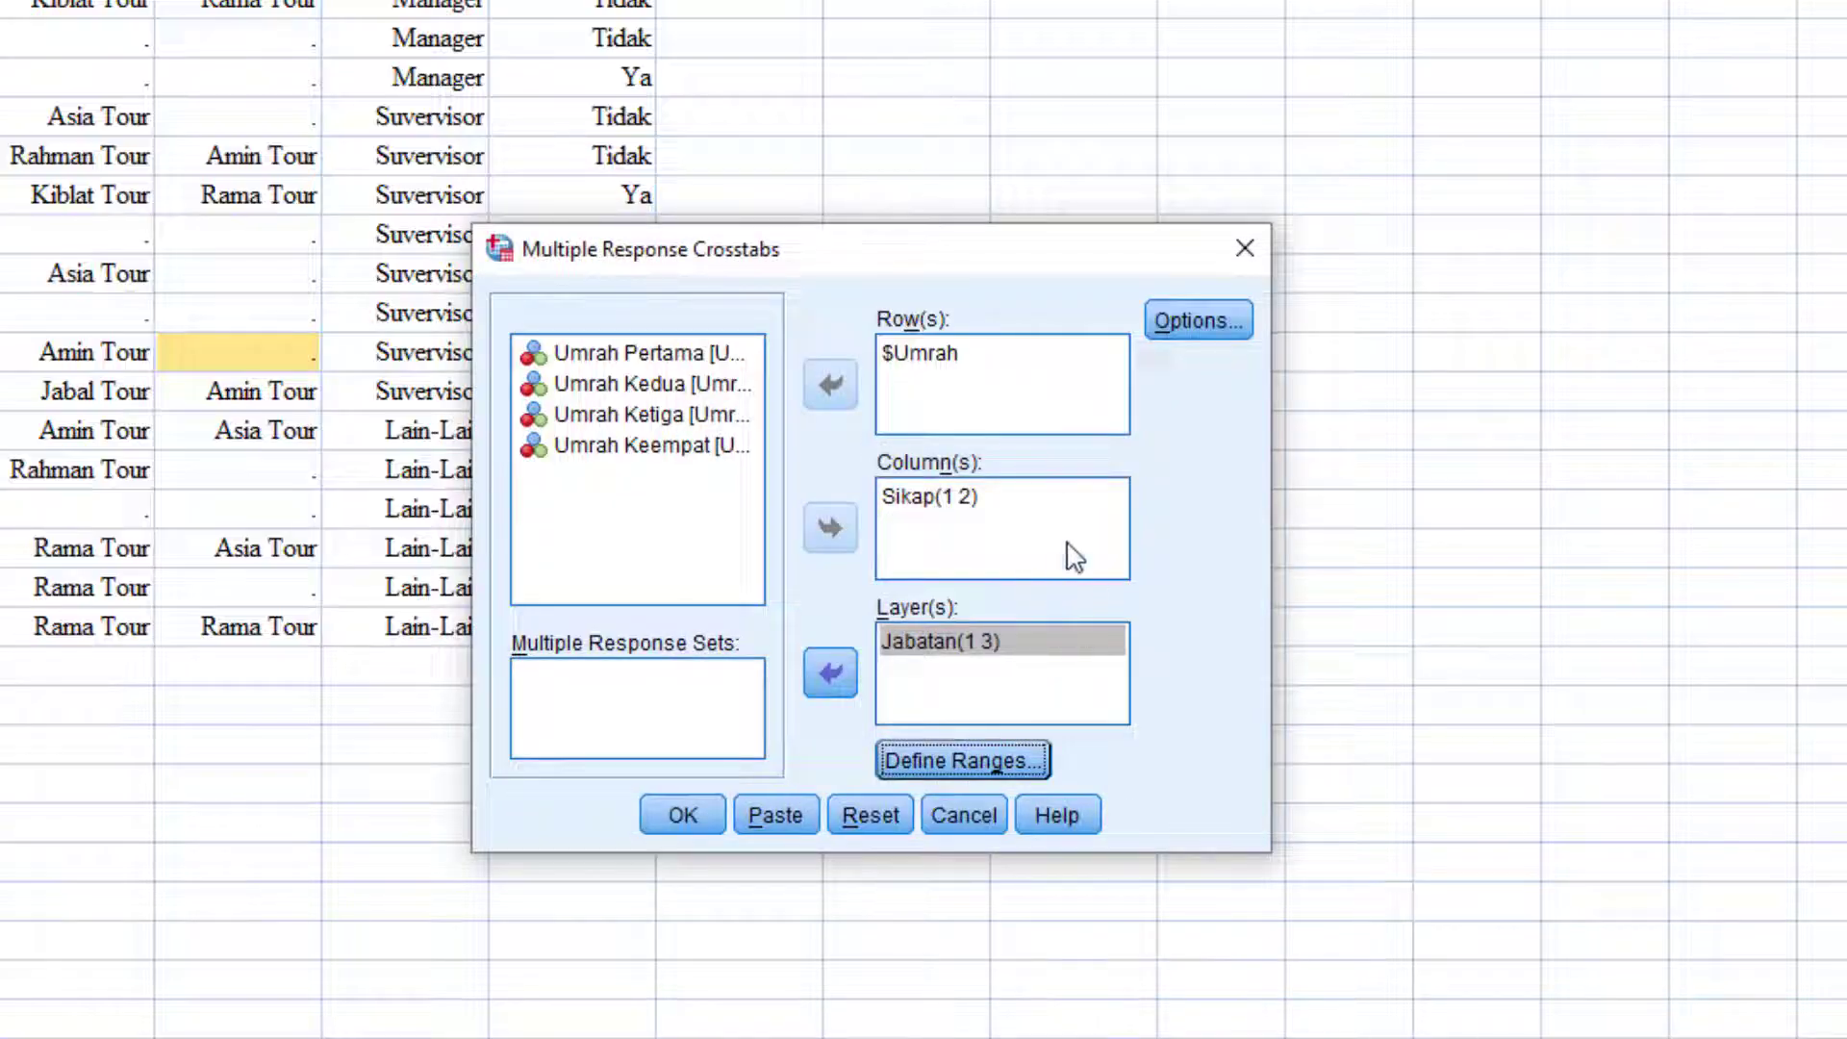
Step: Accept the default crosstab options, without cell percentages and with percentages based on cases, and run the crosstabulation
click(1233, 325)
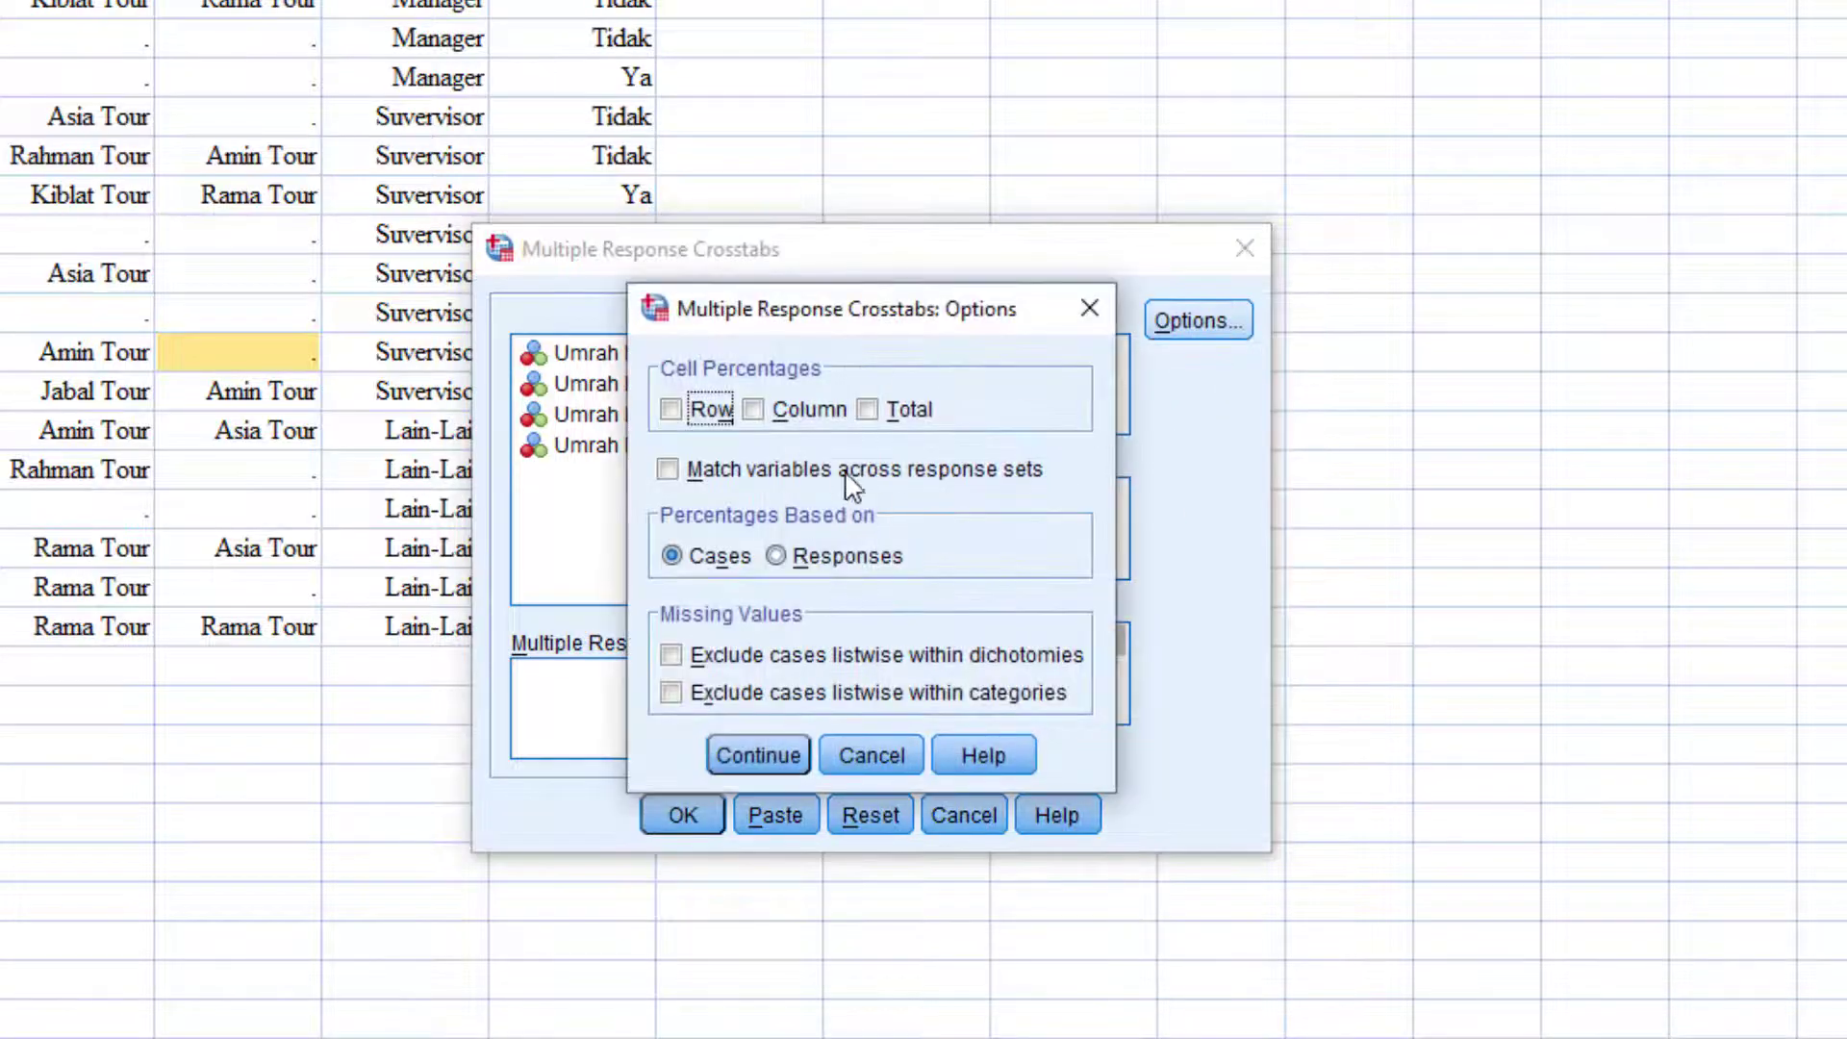
click(765, 756)
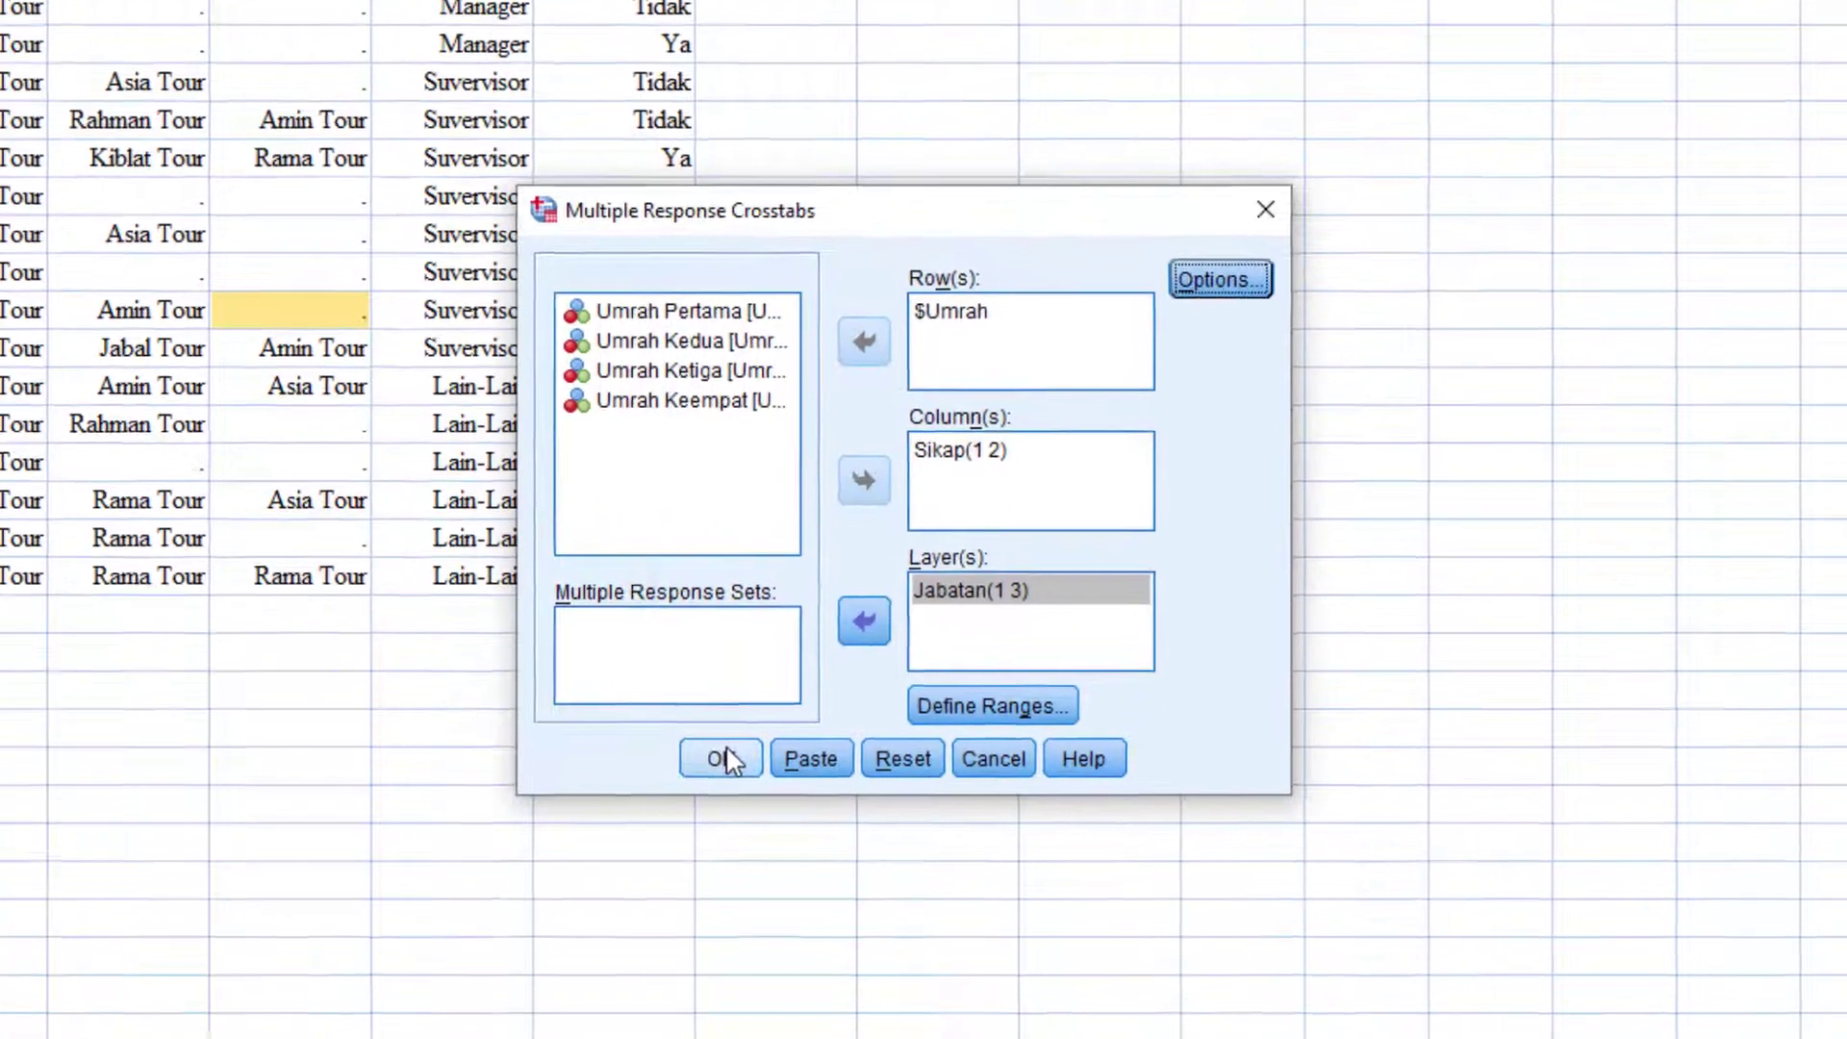
click(685, 815)
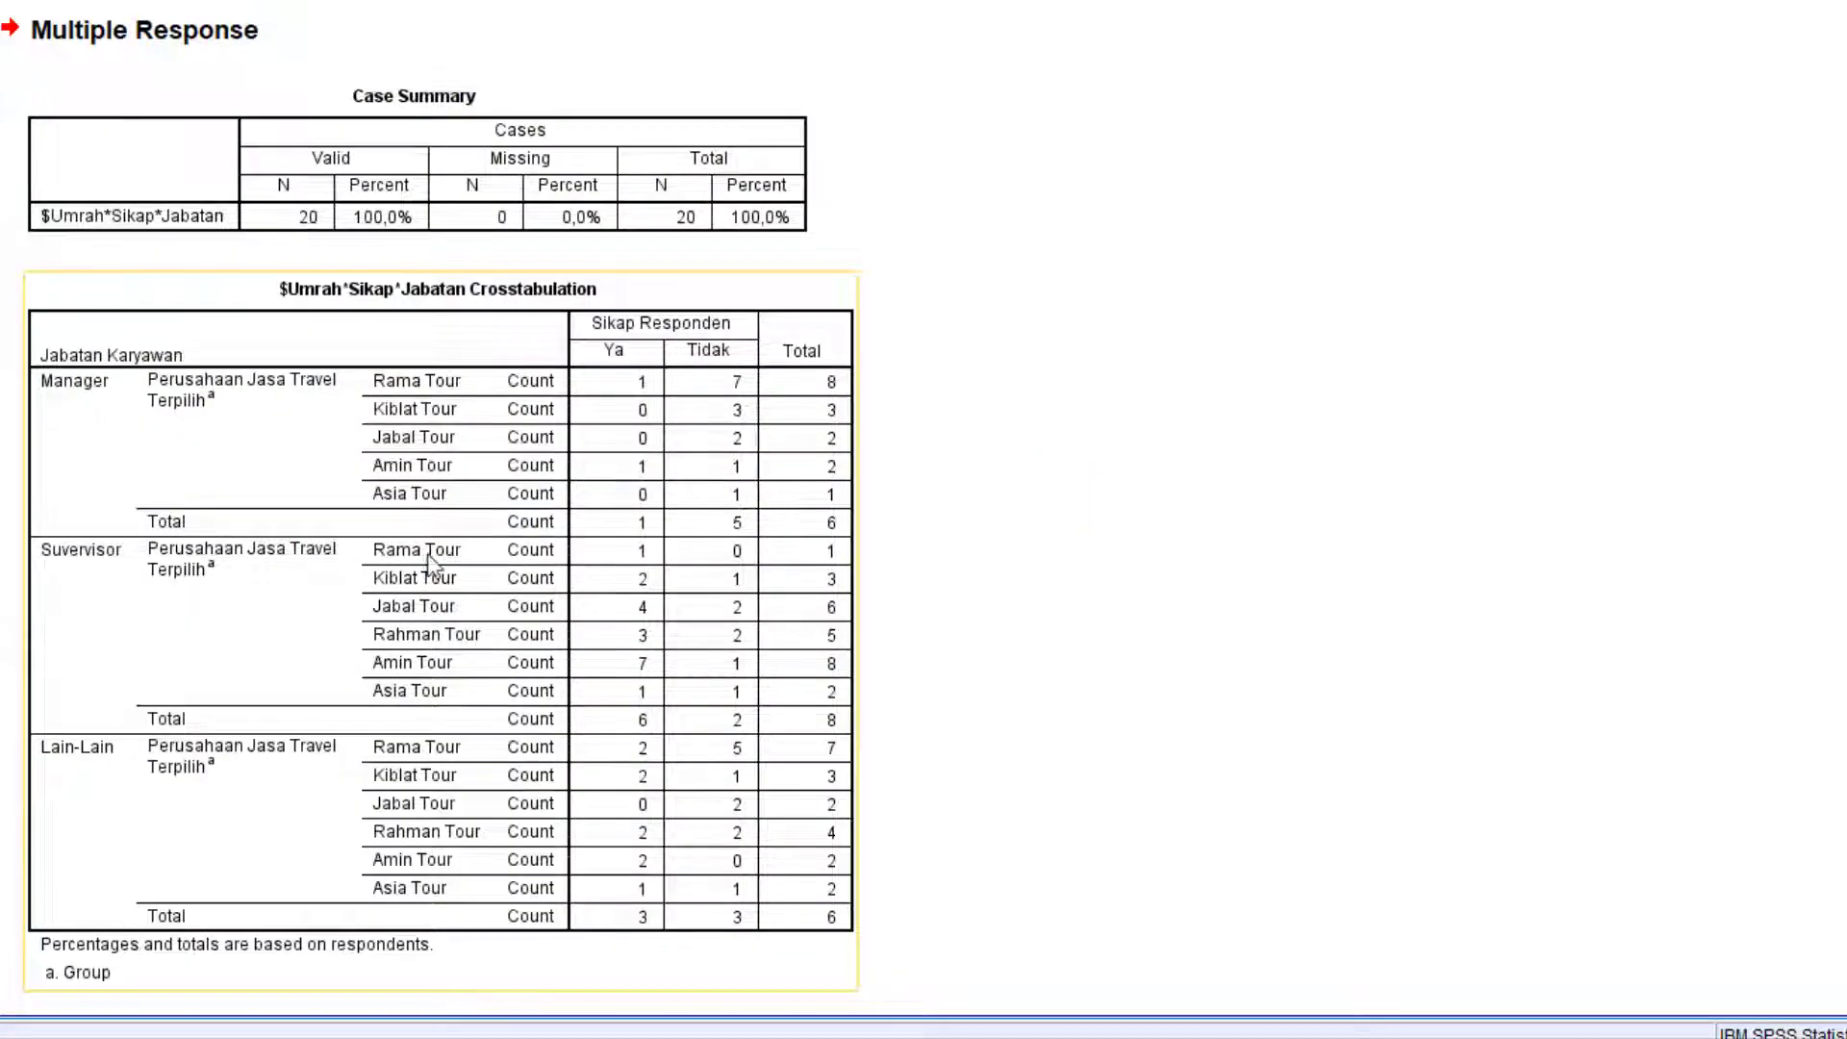
Step: Examine the $Umrah*Sikap*Jabatan crosstabulation for the chosen travel companies by attitude within each job position
scroll(525, 541, down, 1)
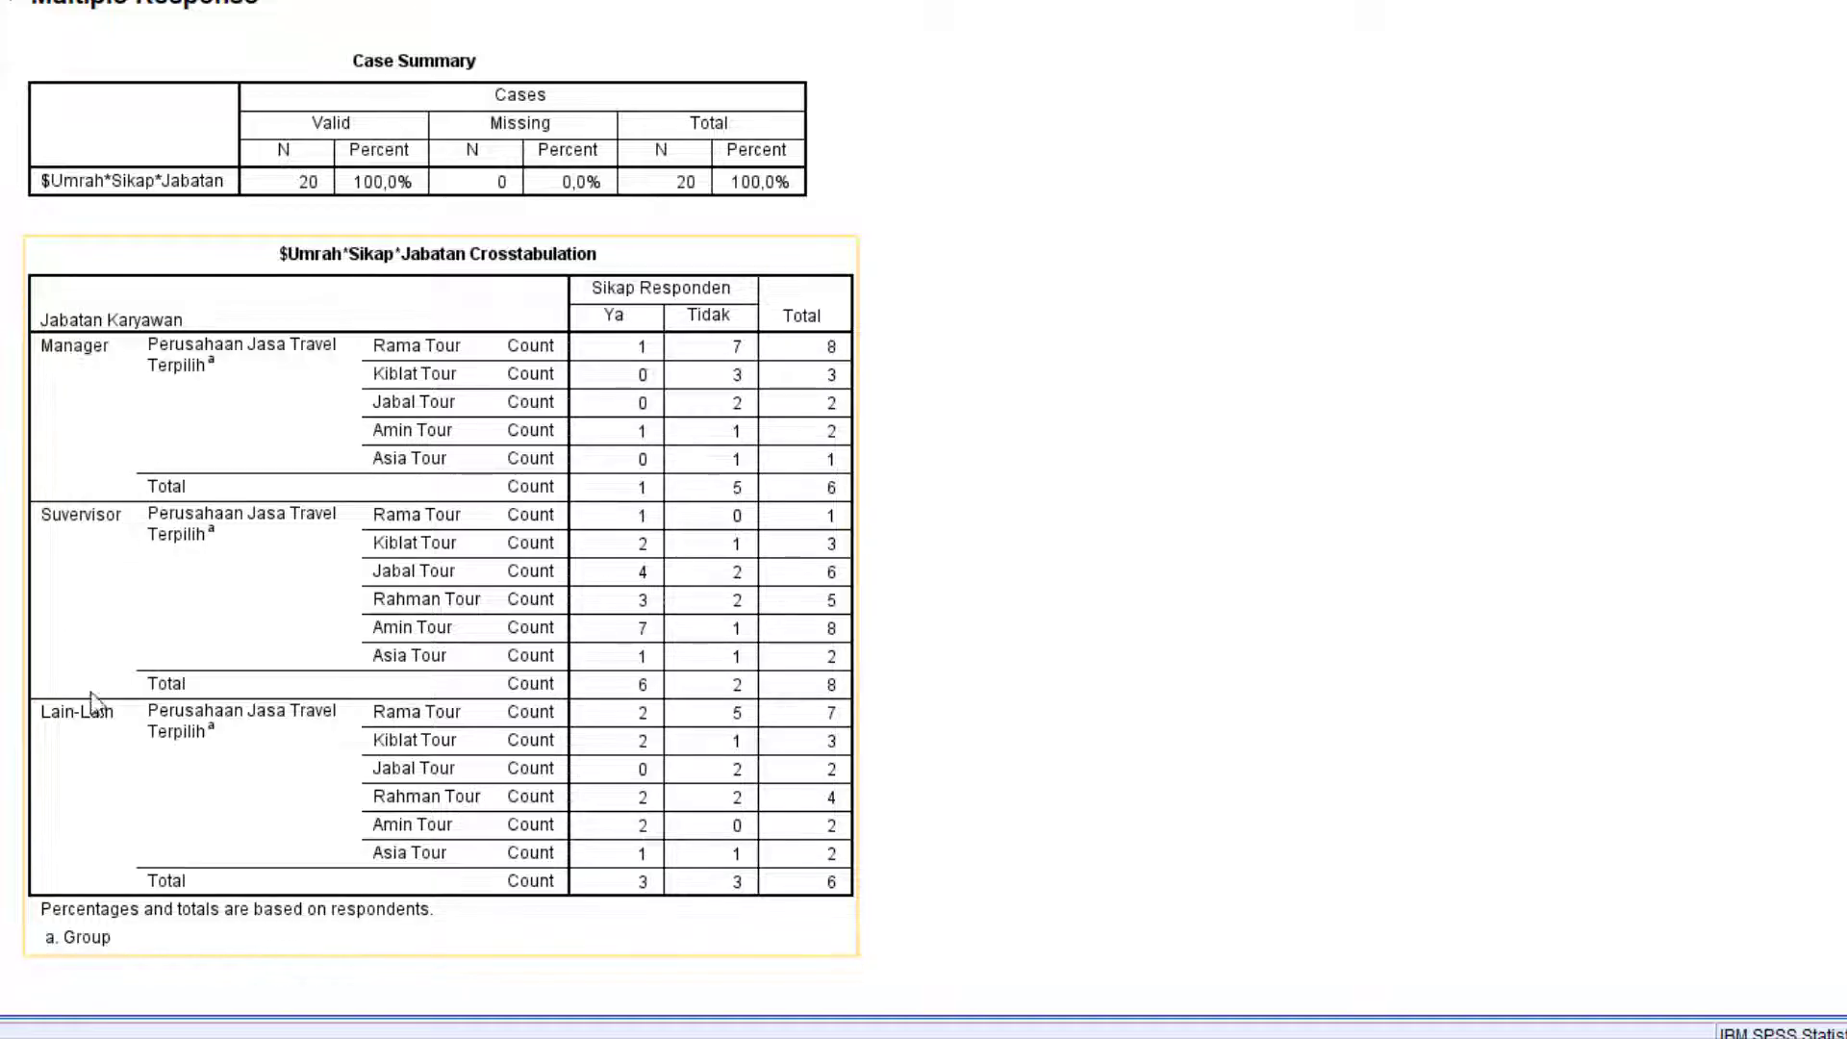
scroll(92, 703, up, 5)
scroll(322, 532, down, 3)
scroll(317, 539, down, 3)
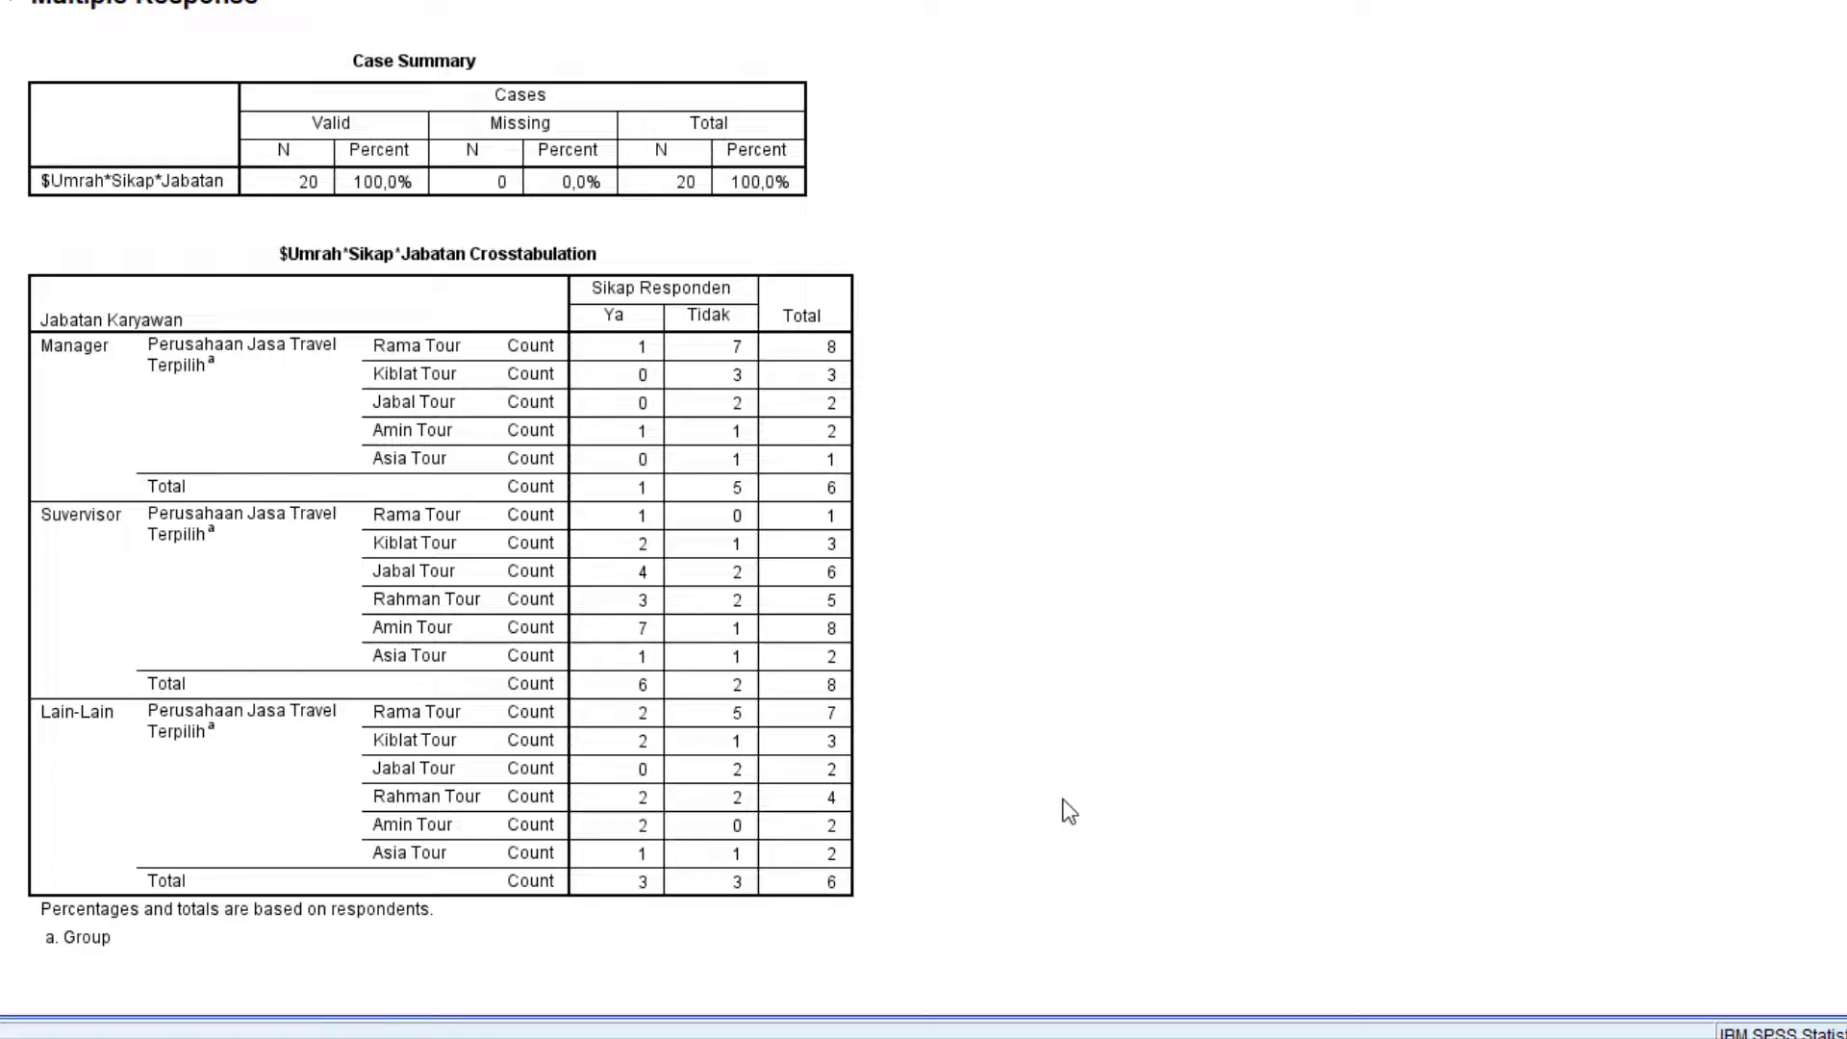
click(453, 368)
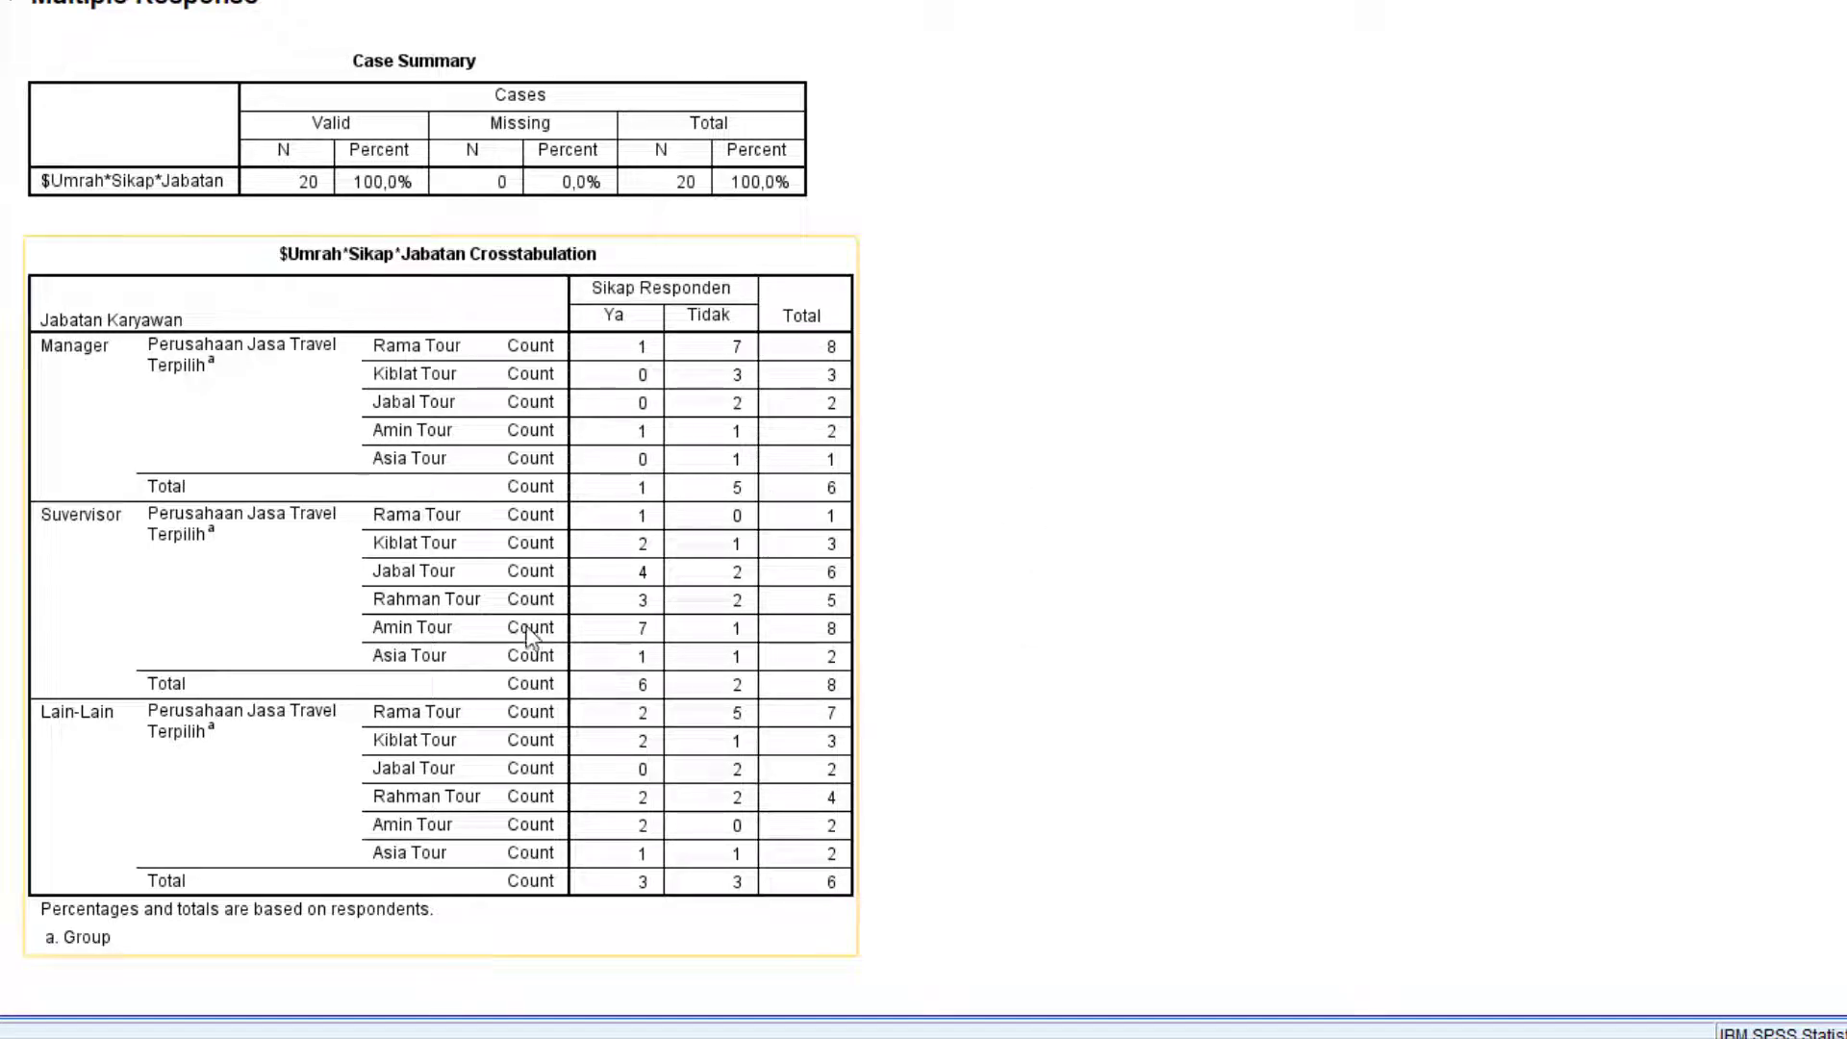
click(1082, 627)
click(448, 408)
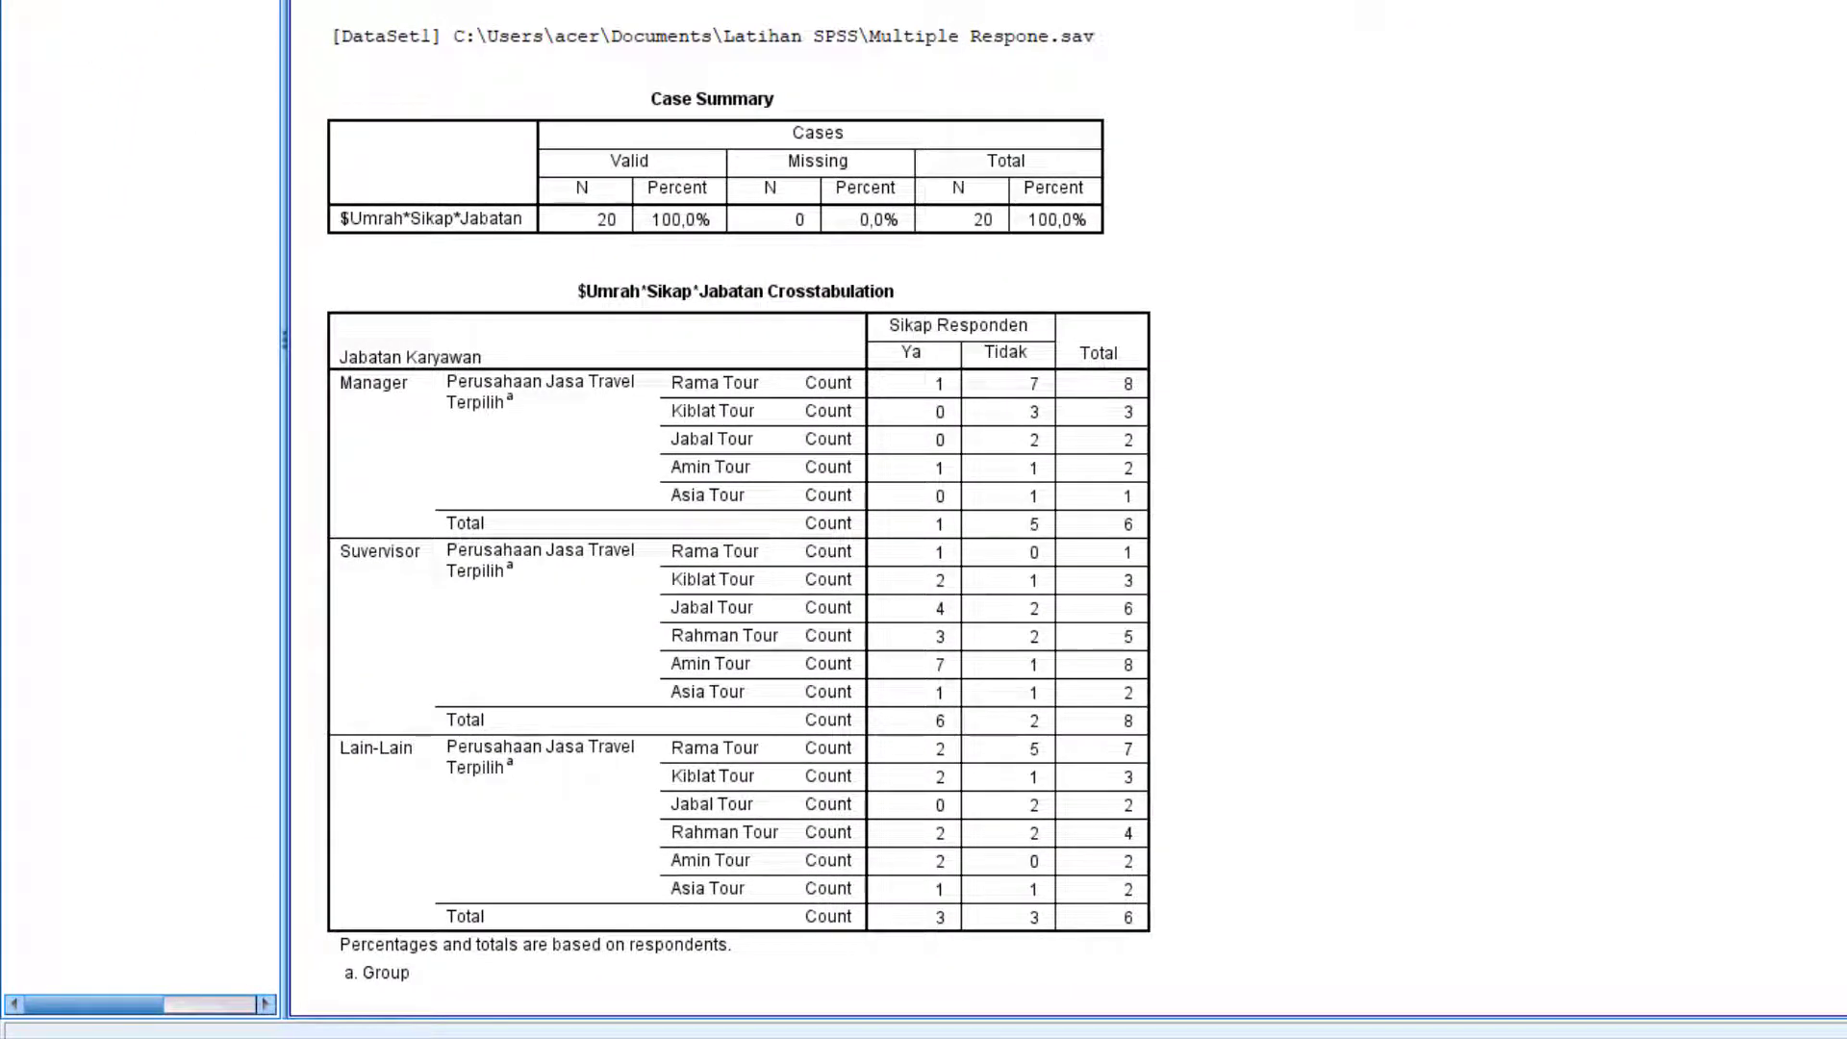
Step: Read the Ya, Tidak and total counts of each travel company for the Manager, Suvervisor and Lain-Lain groups in the crosstabulation
click(1082, 558)
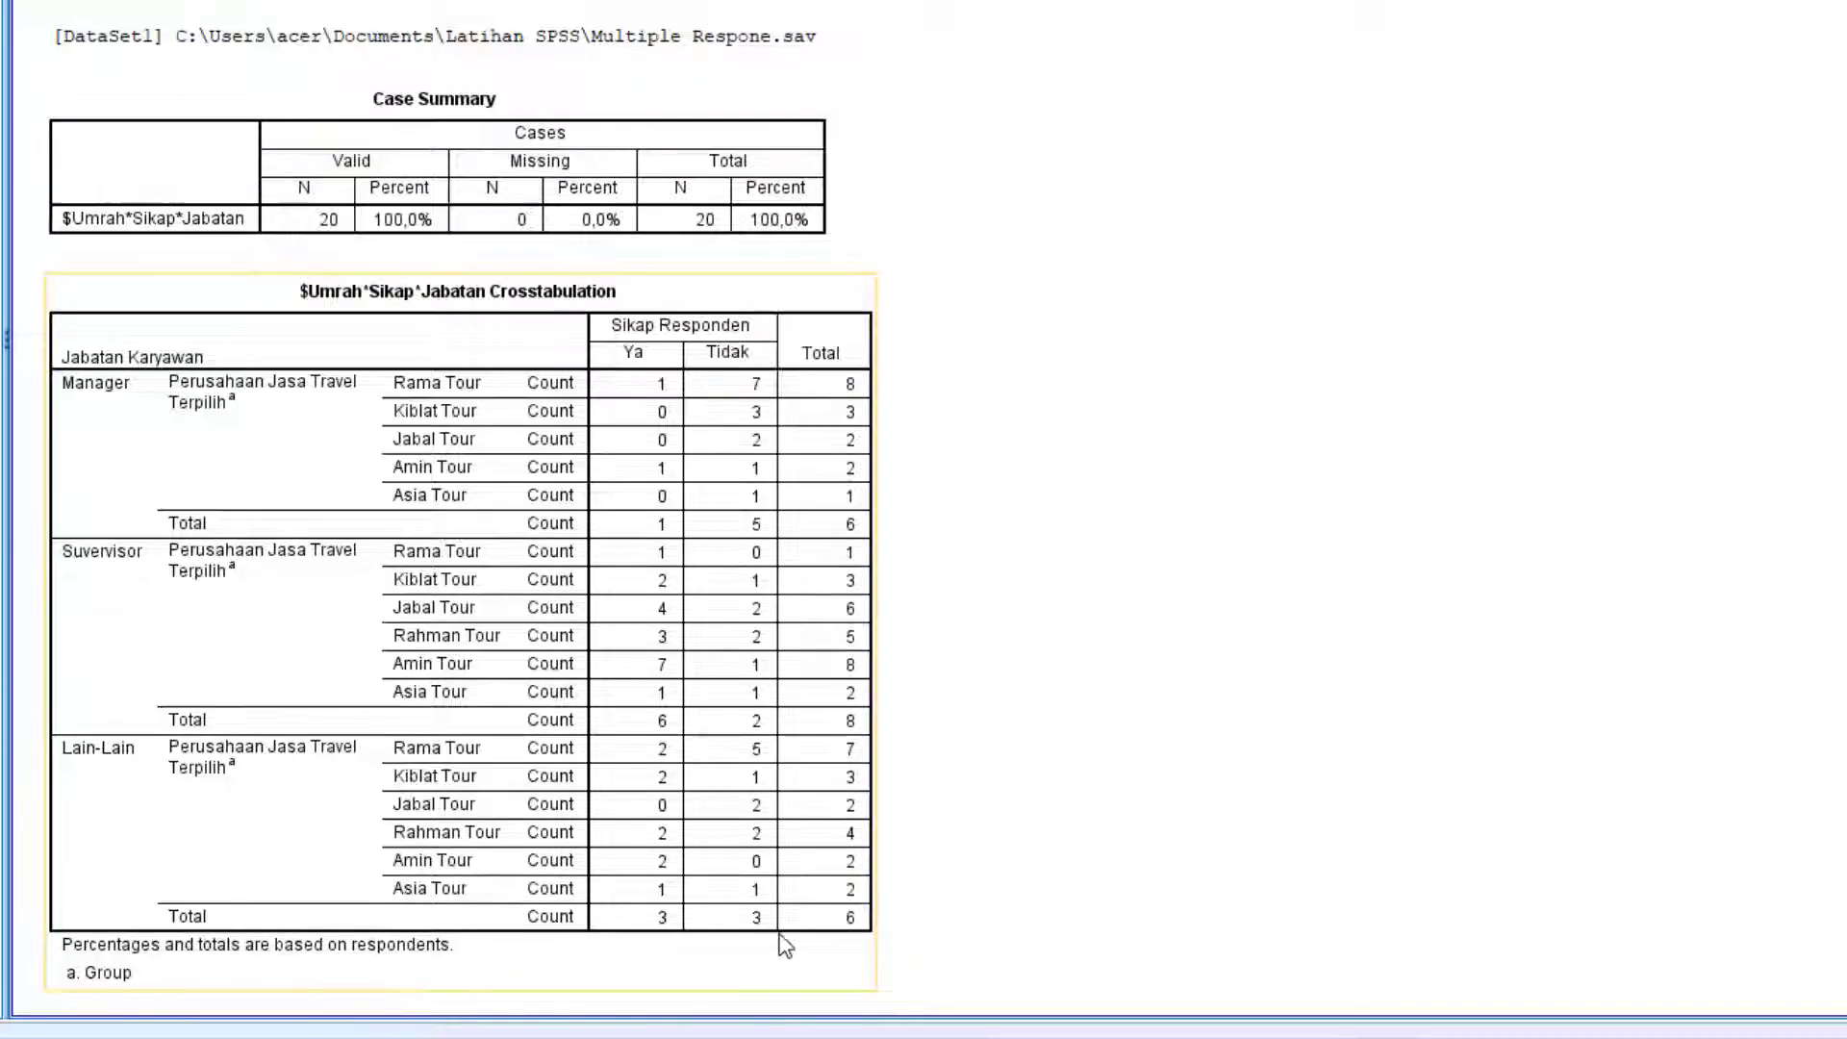
click(1414, 720)
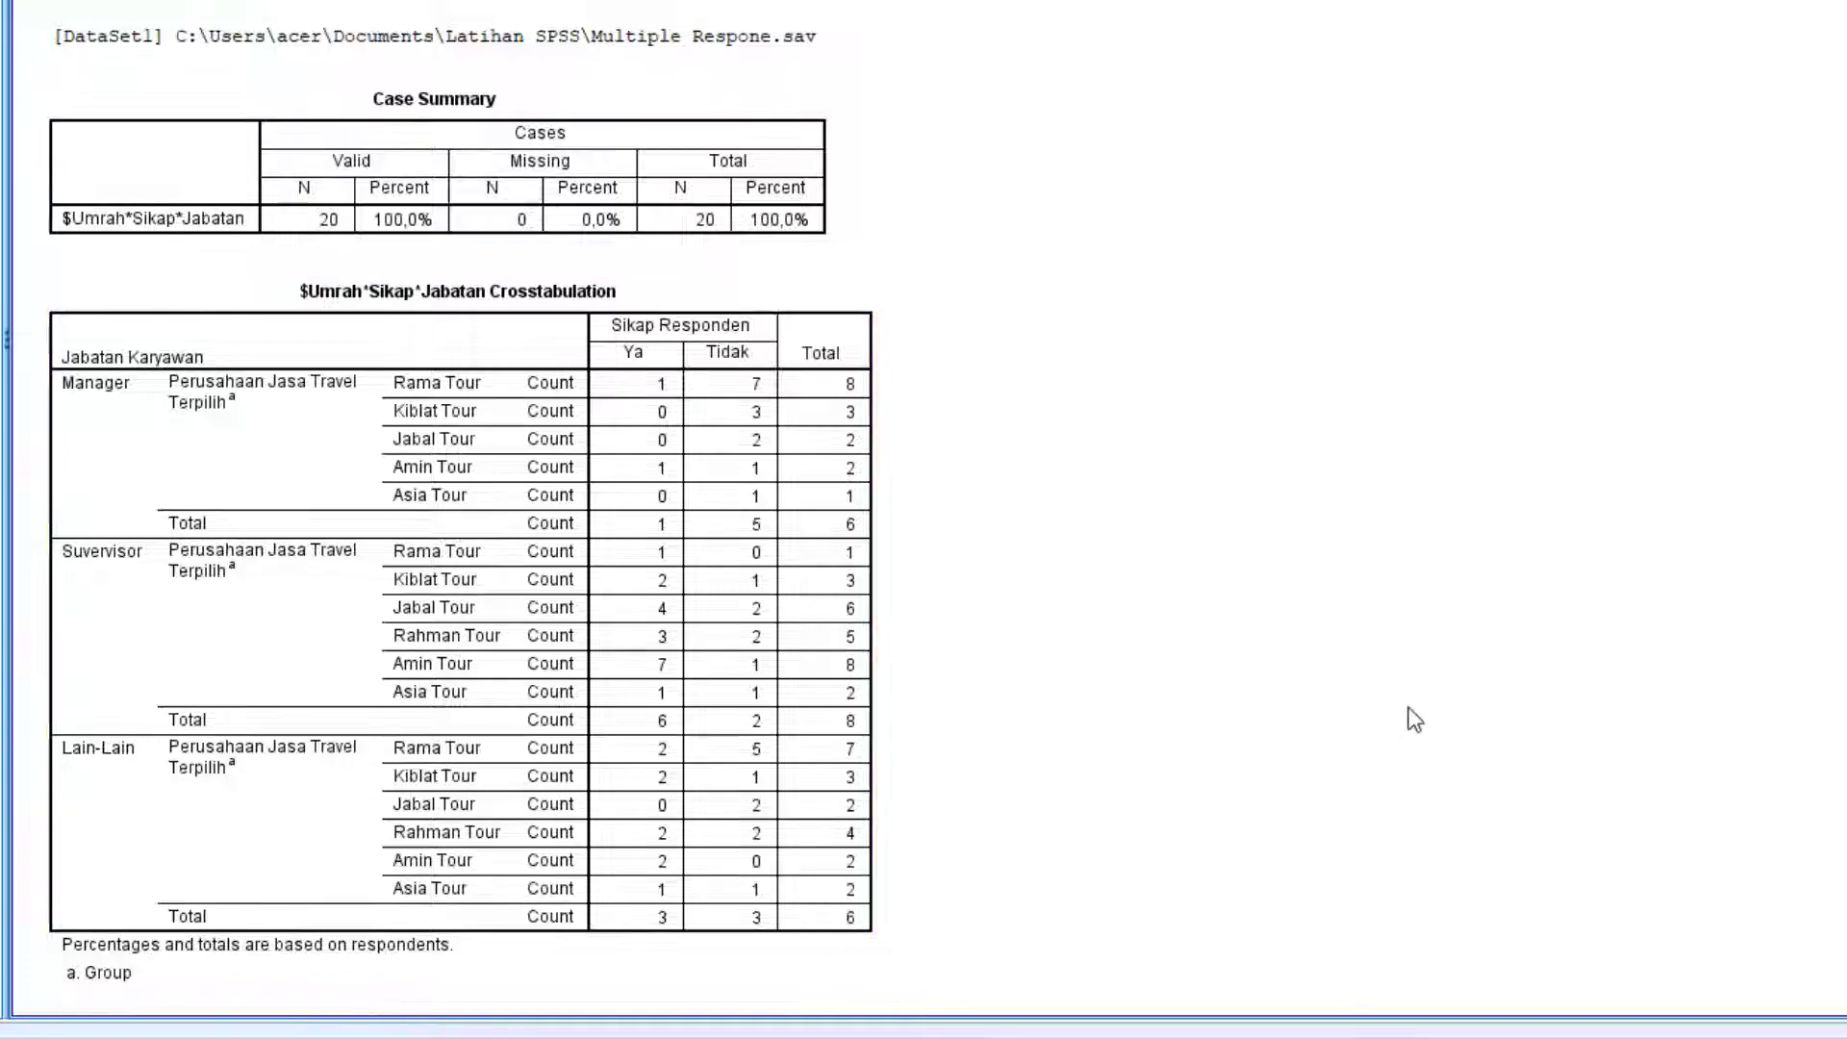
click(762, 503)
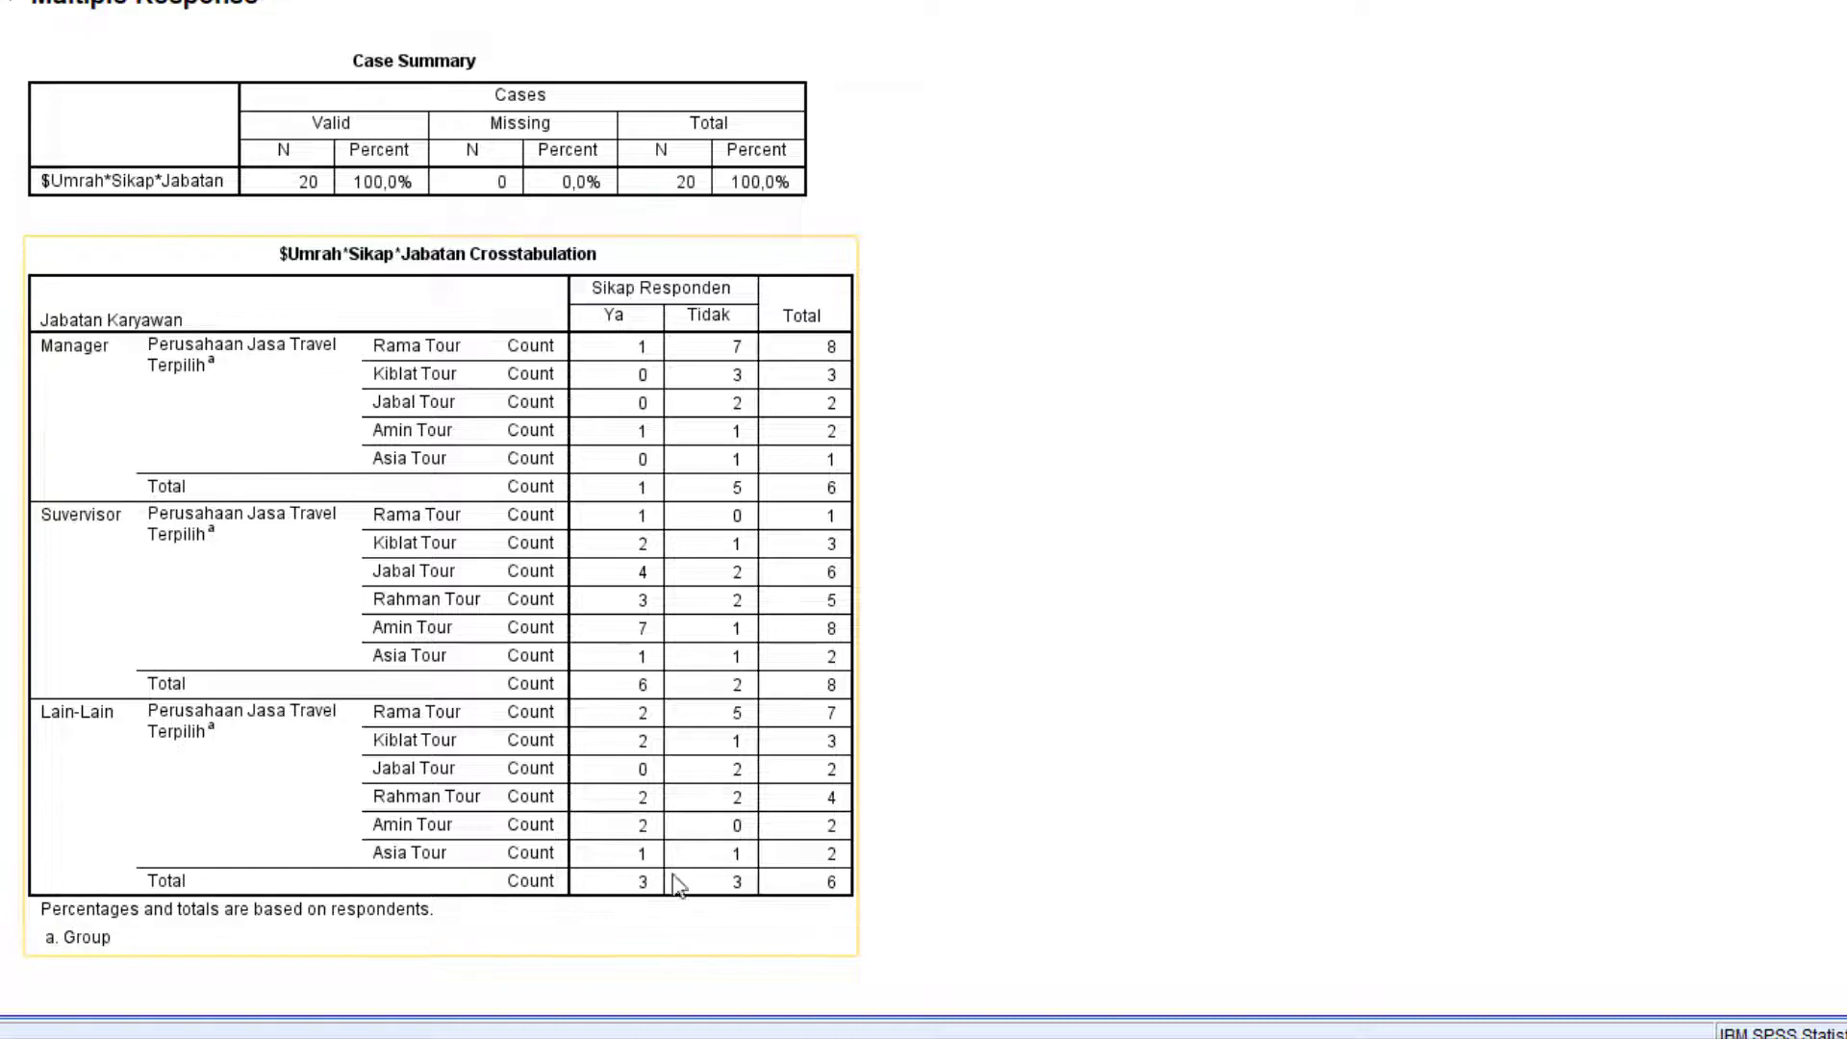
click(1196, 741)
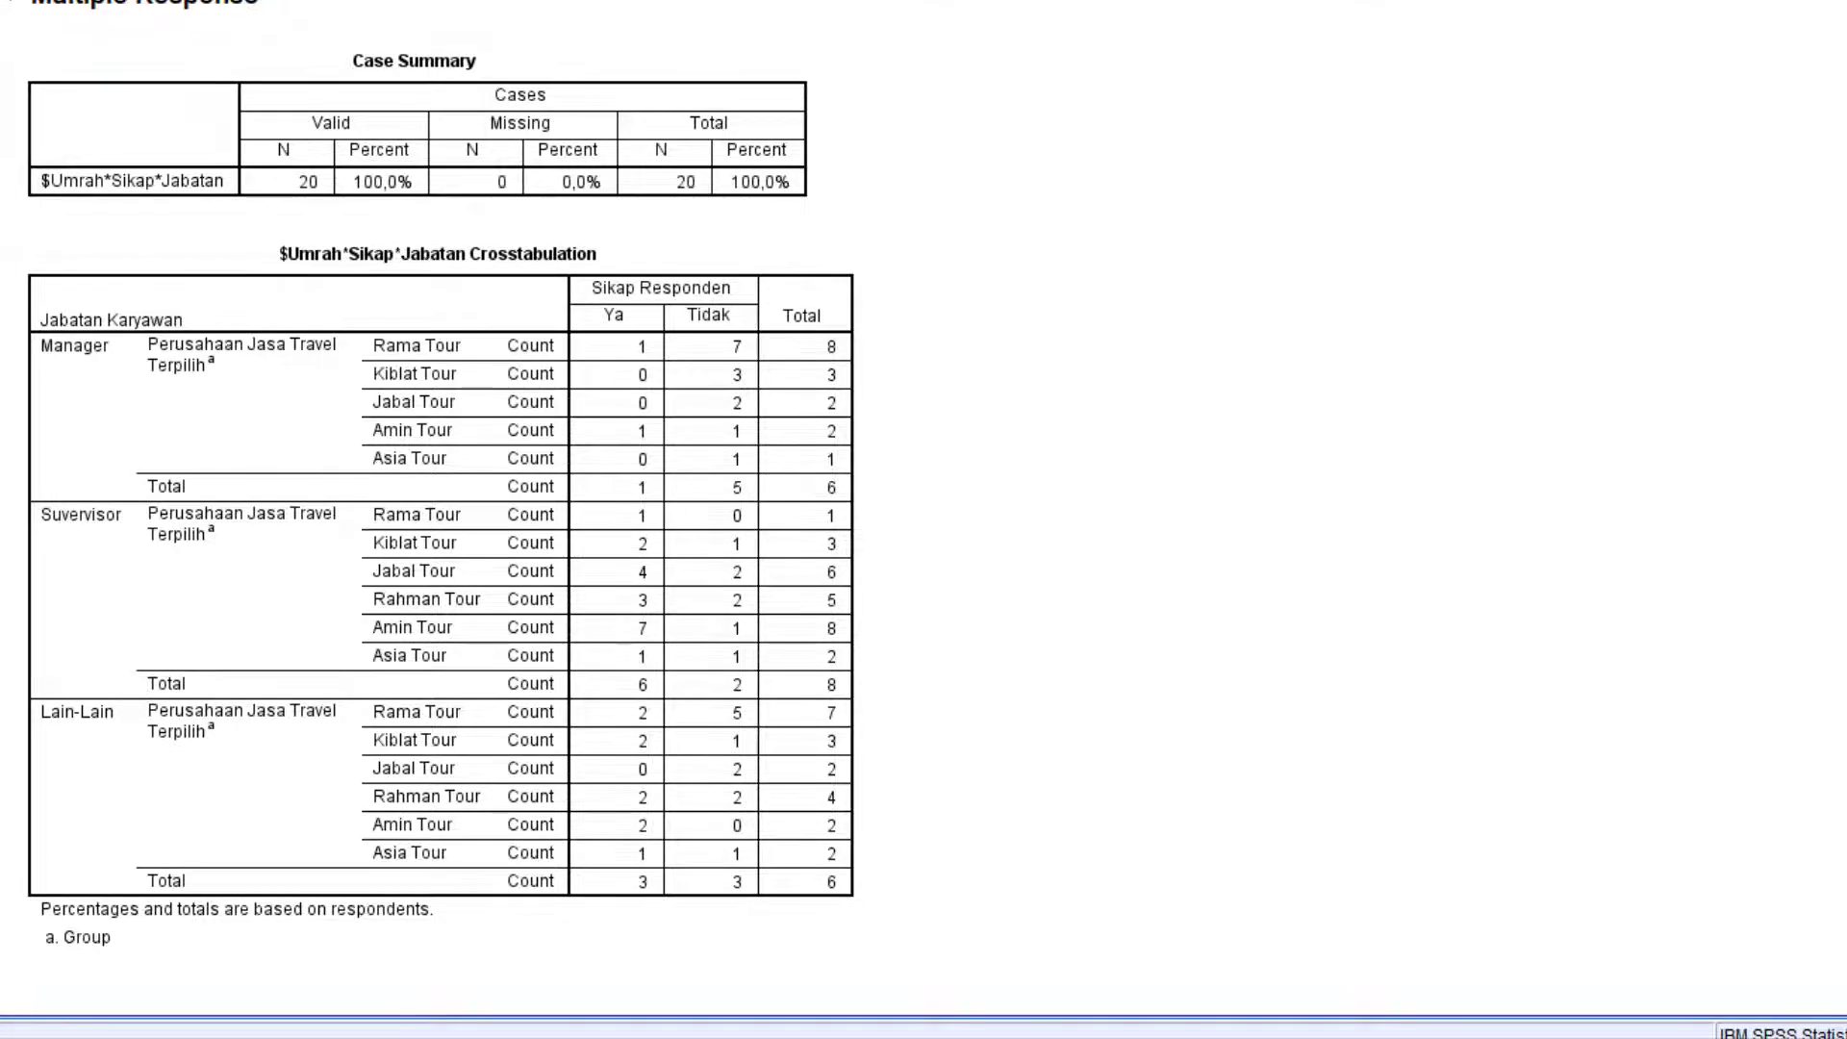
Step: Minimize the output viewer and the Multiple Respone.sav data editor to return to the desktop
click(1735, 13)
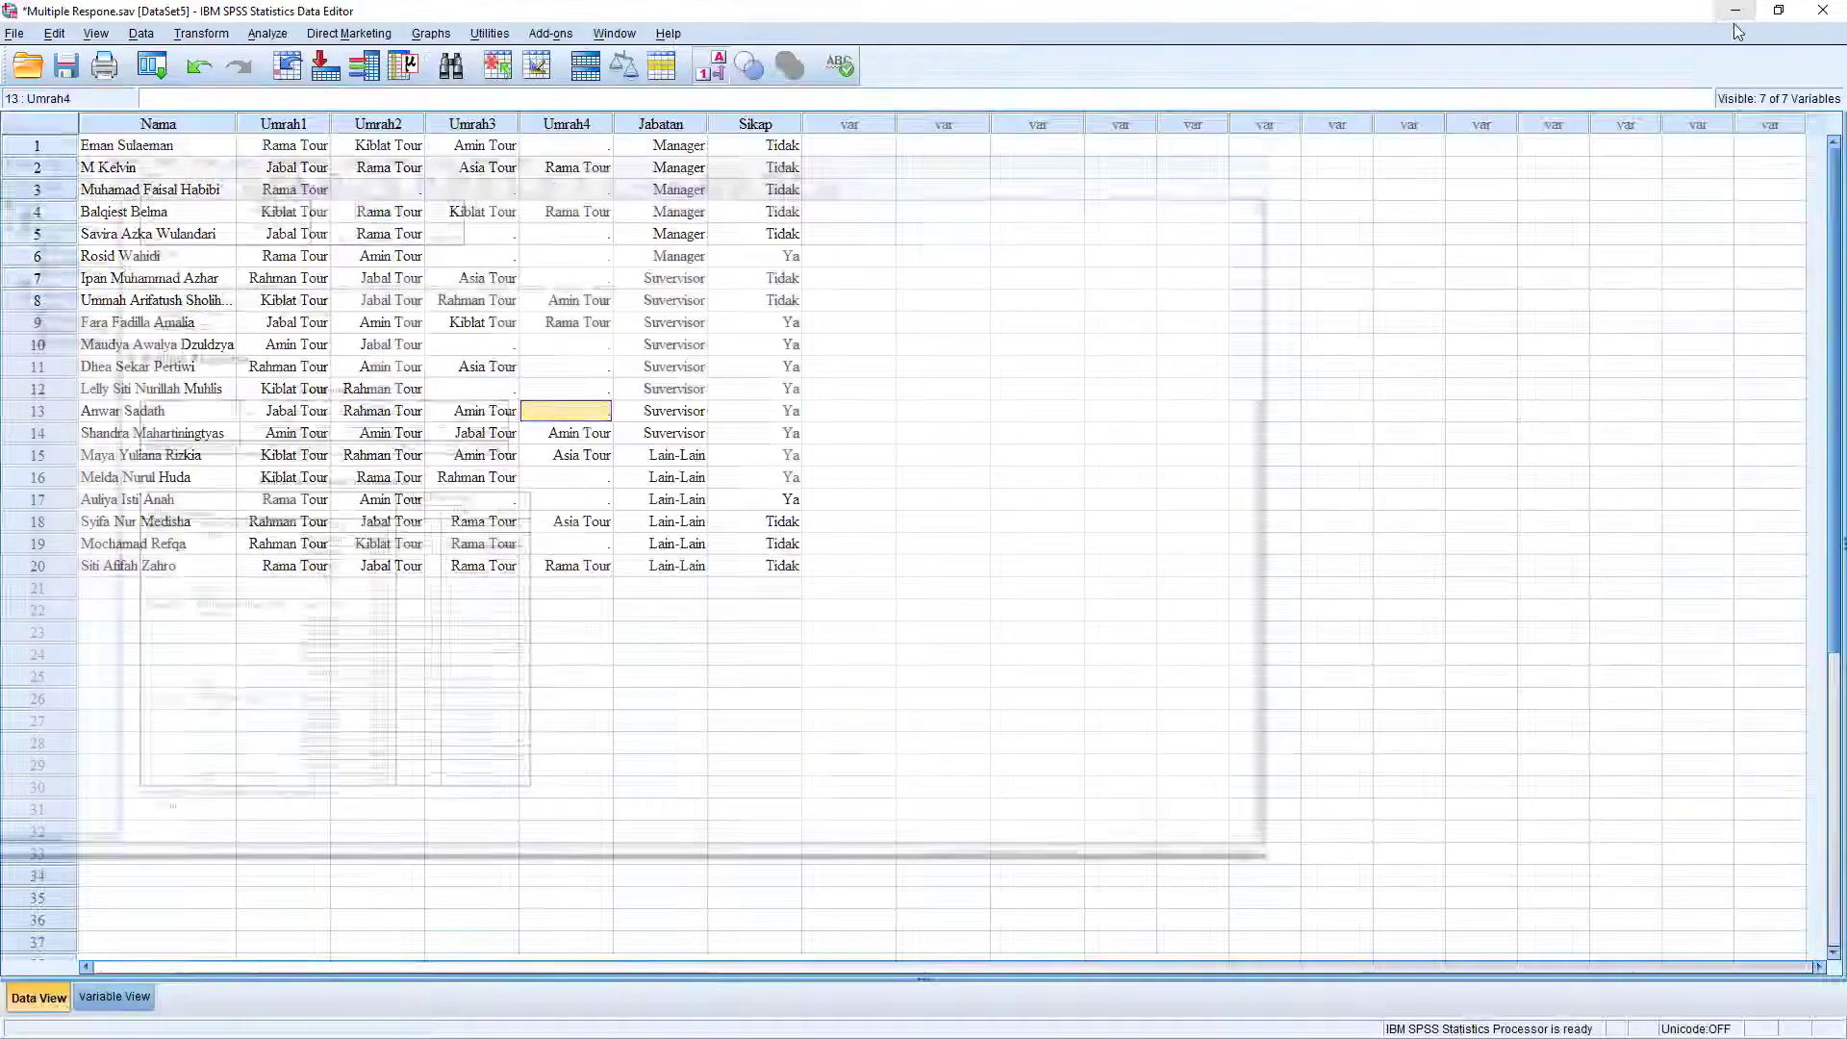
click(1737, 11)
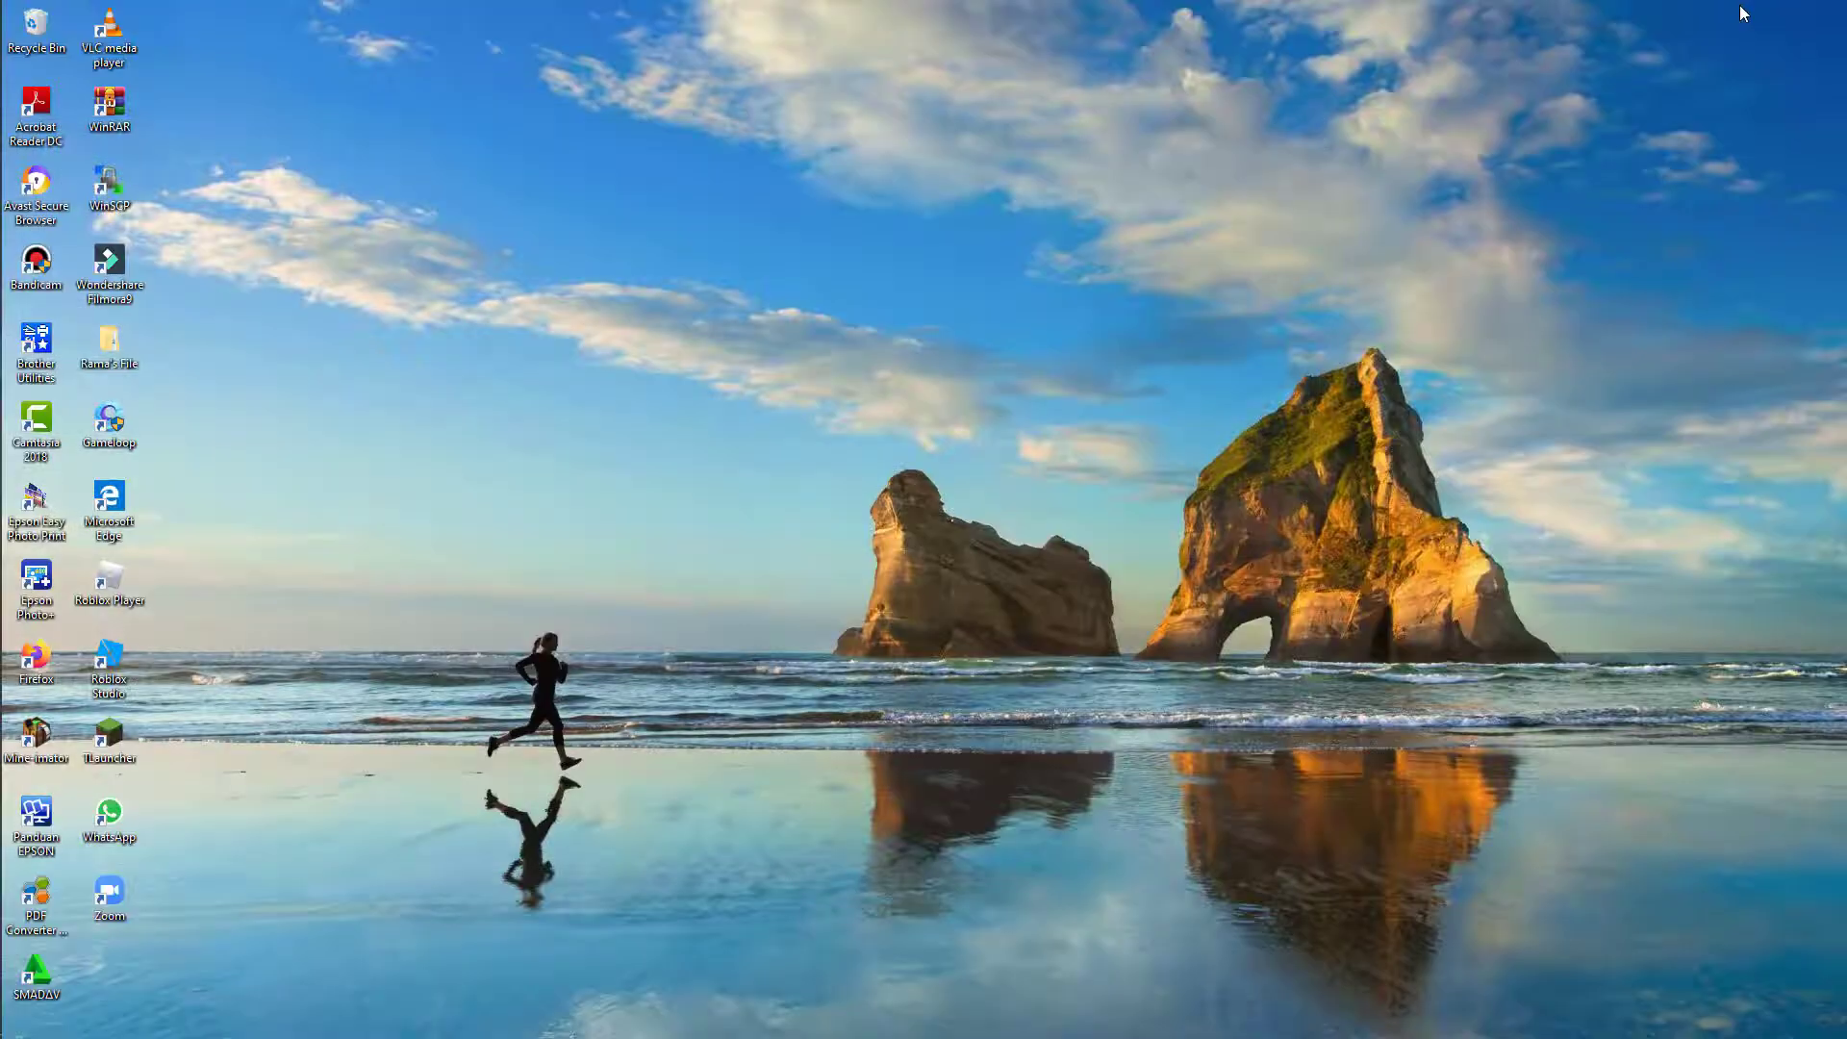